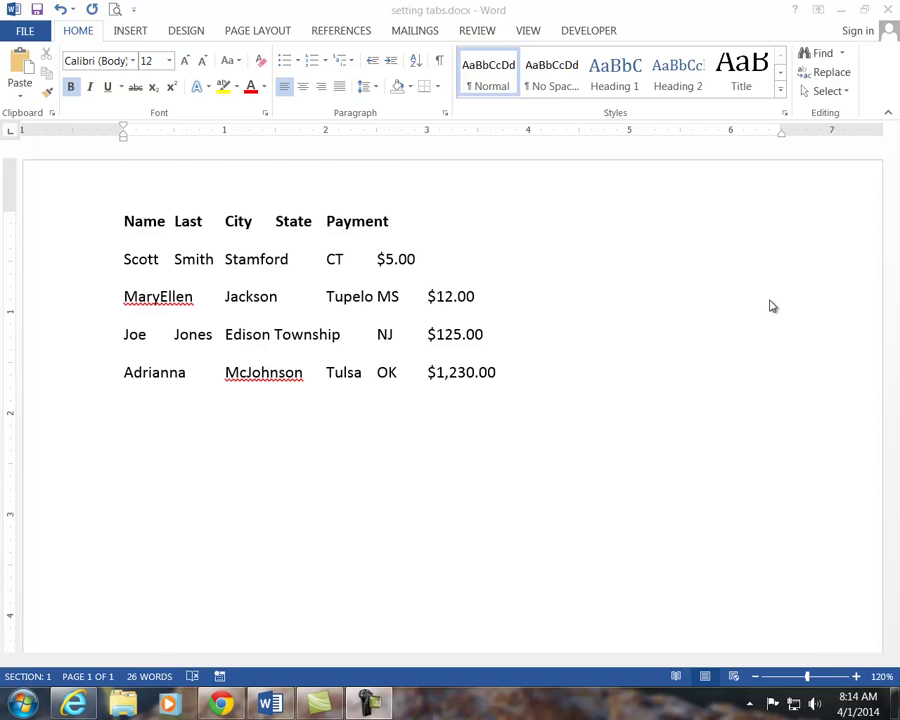
# Make sure the ruler is displayed and turn on the paragraph and tab formatting marks.
pyautogui.click(532, 33)
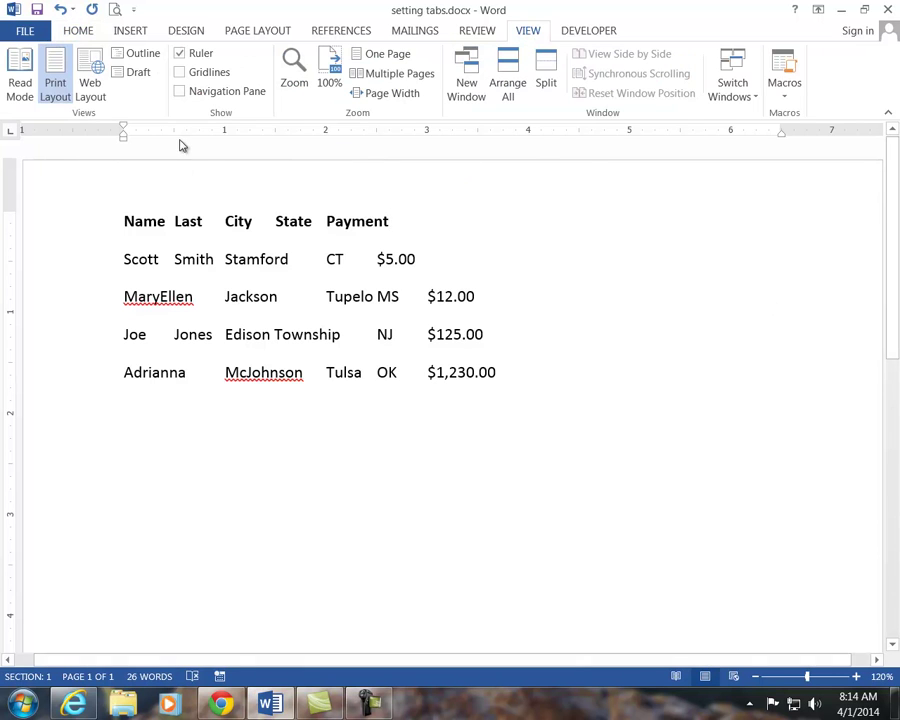
pyautogui.click(181, 54)
pyautogui.click(181, 54)
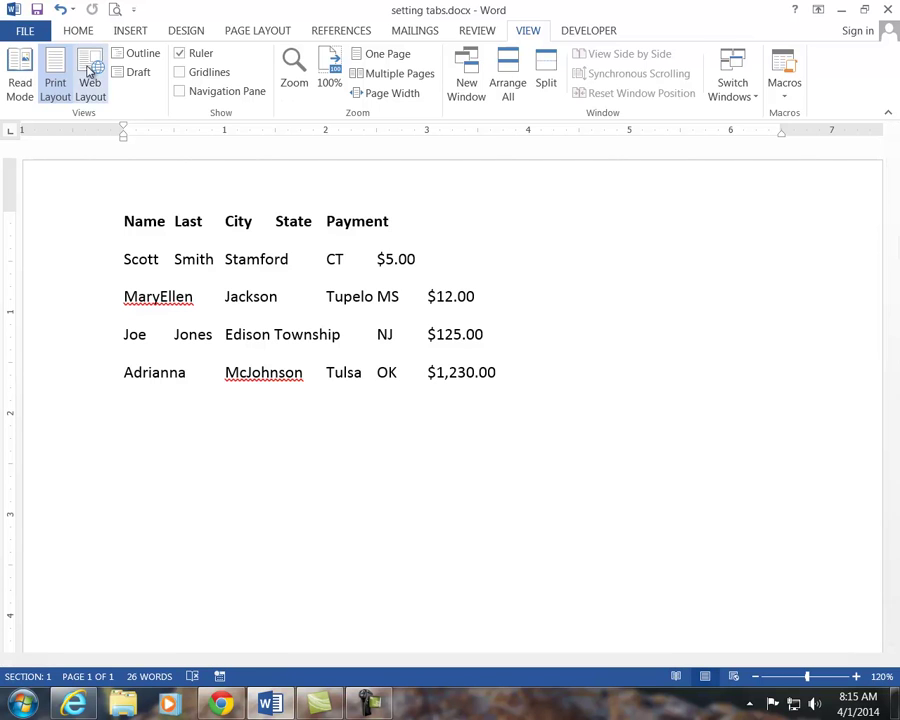
pyautogui.click(80, 31)
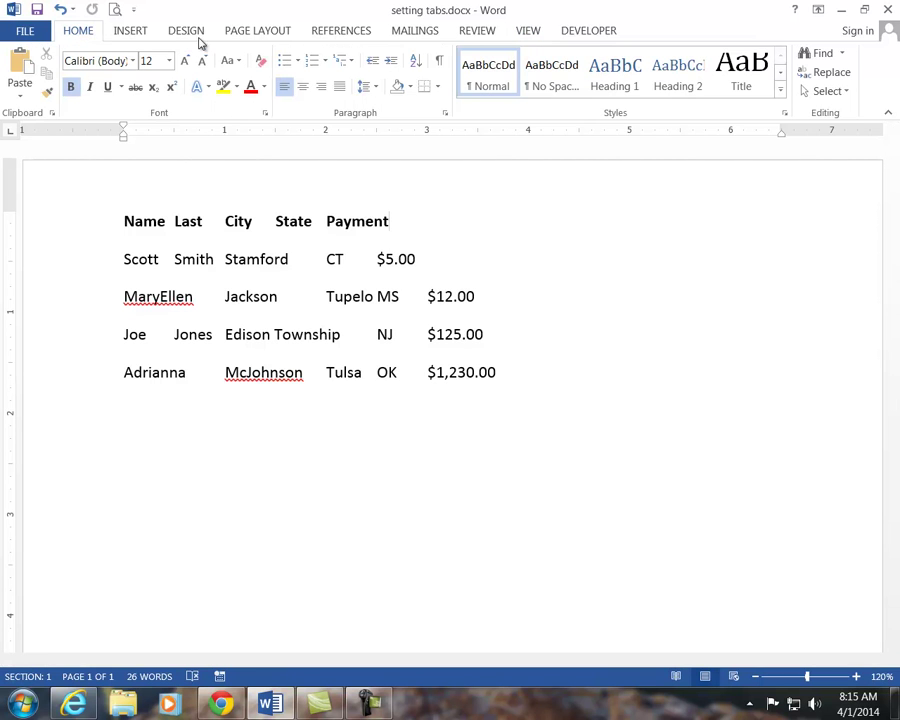
pyautogui.click(439, 60)
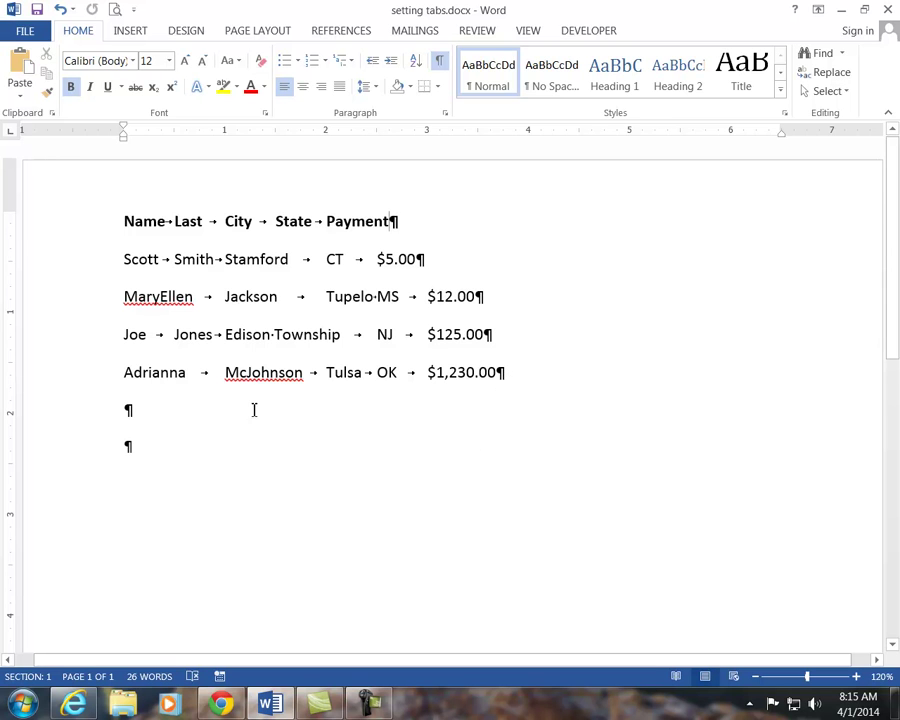
# Set left tab stops on the ruler for all five lines at about 0.94", 1.75", 3" and 3.75".
pyautogui.moveTo(124, 221); pyautogui.dragTo(511, 380)
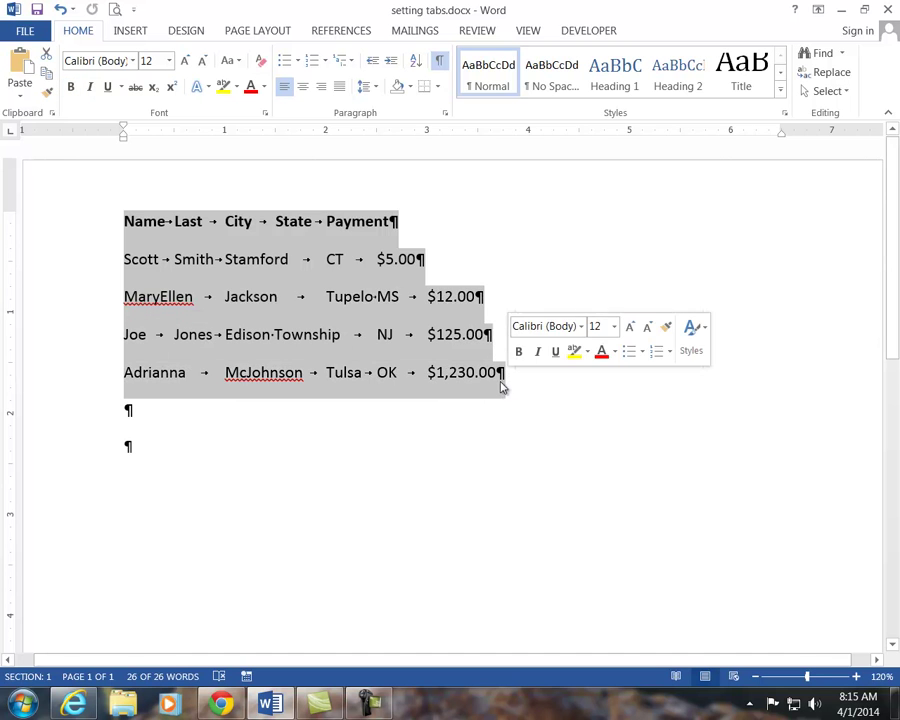
pyautogui.click(221, 131)
pyautogui.click(301, 131)
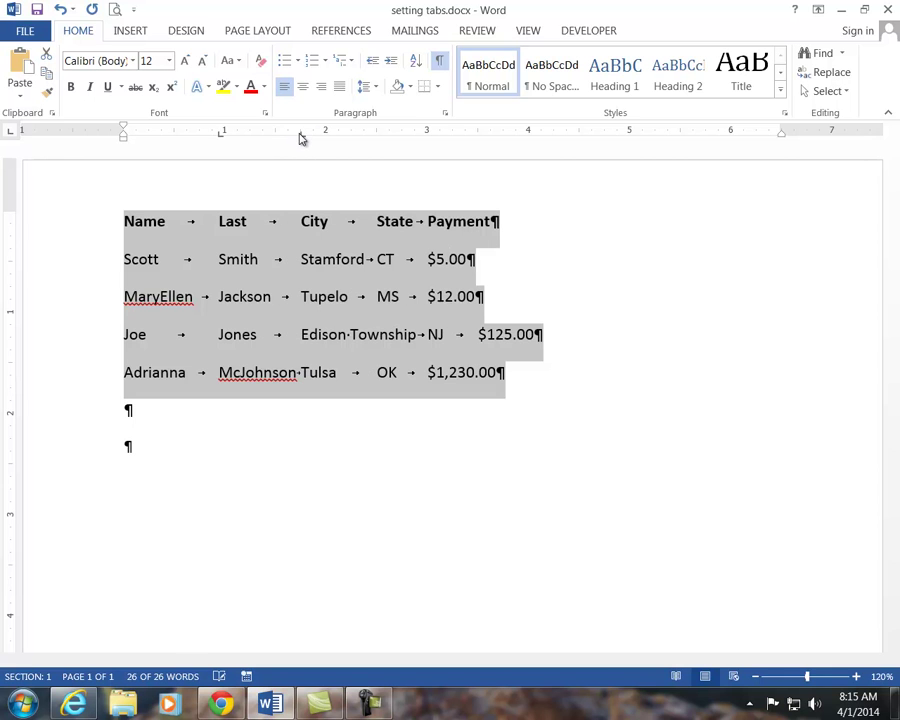
pyautogui.click(403, 132)
pyautogui.click(503, 132)
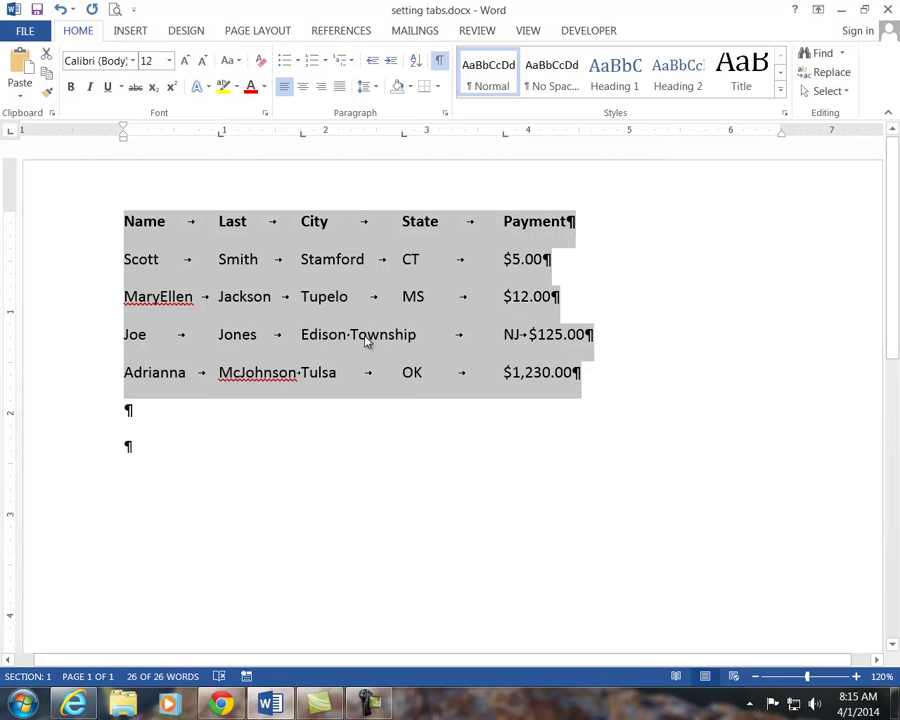
pyautogui.moveTo(400, 137); pyautogui.dragTo(428, 139)
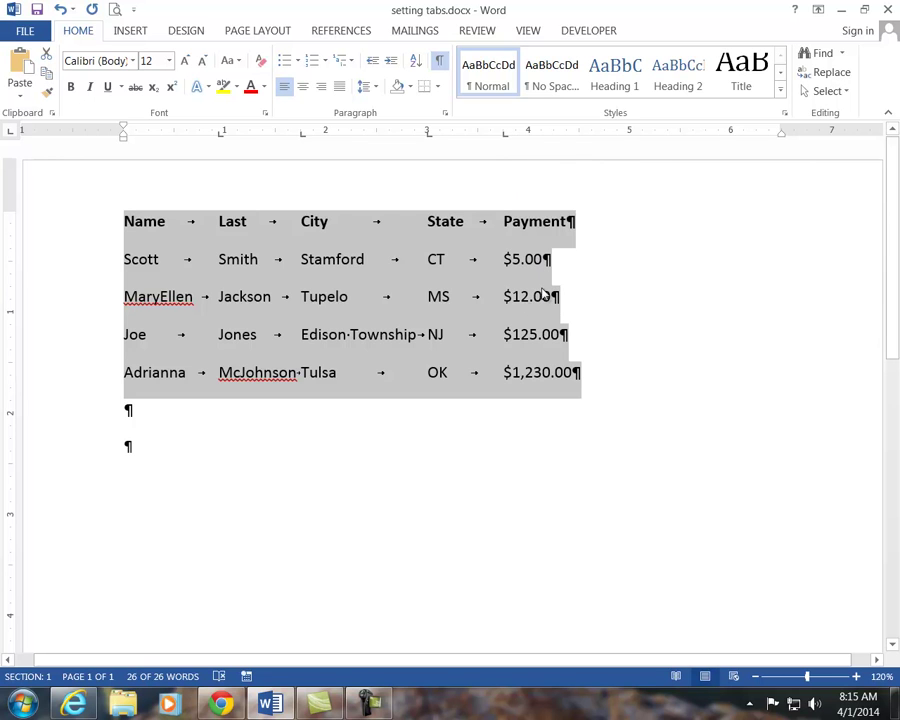
# Replace the Payment column's tab stop with a decimal tab stop at about 4", and the heading line's with a left tab stop at about 3.6".
pyautogui.moveTo(506, 135); pyautogui.dragTo(510, 186)
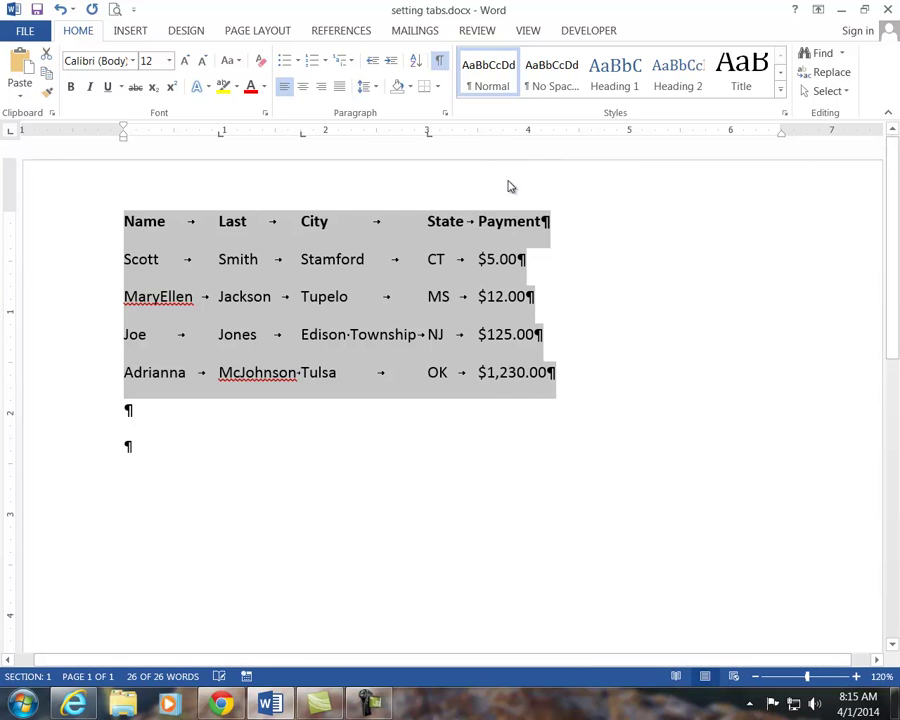
pyautogui.click(11, 133)
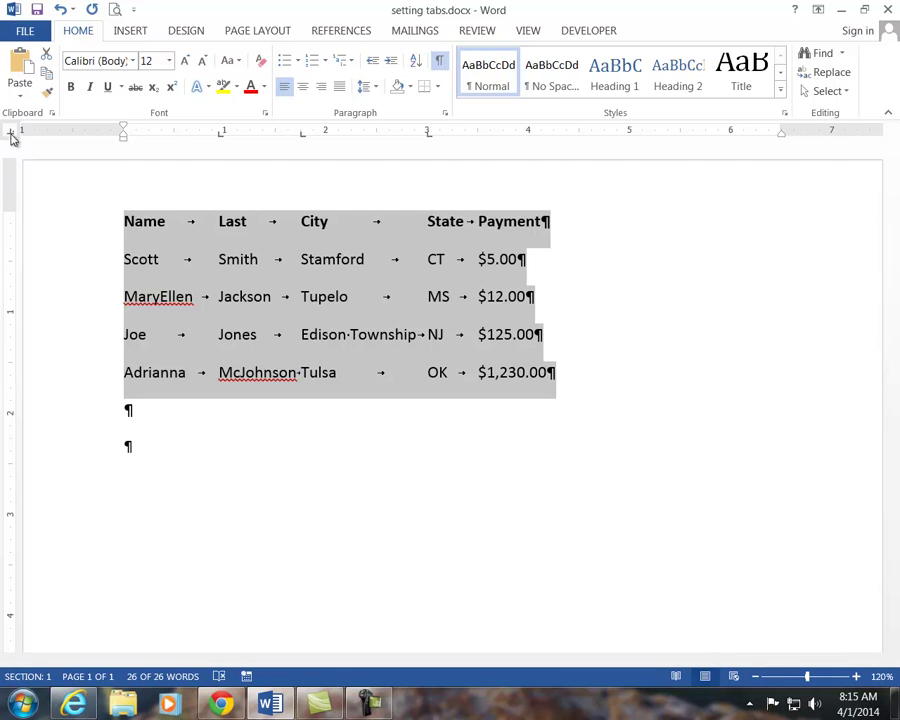
pyautogui.click(11, 134)
pyautogui.click(11, 134)
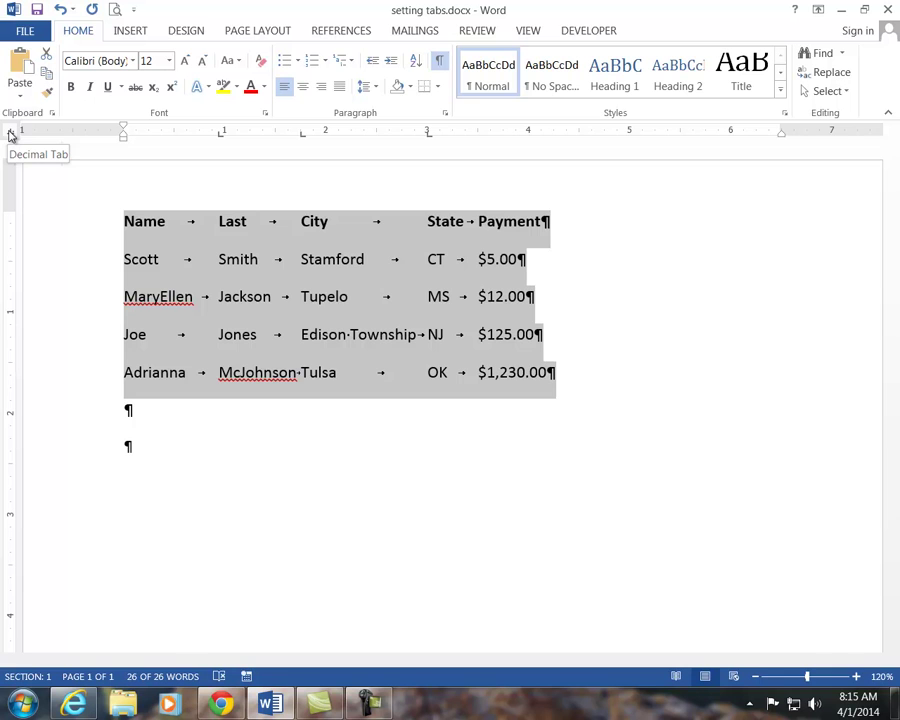
pyautogui.click(533, 133)
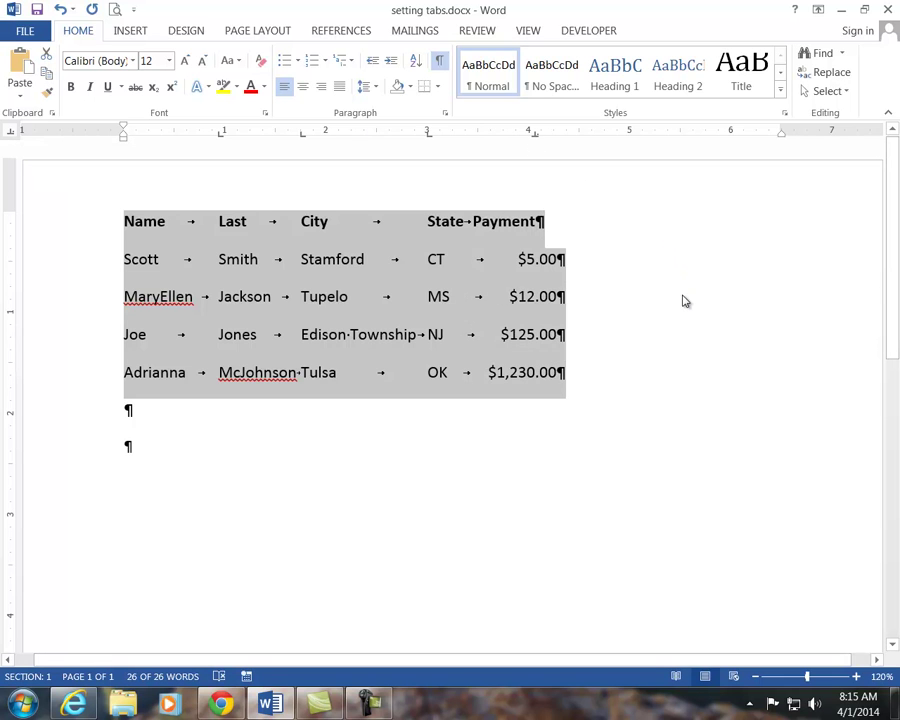
pyautogui.click(475, 222)
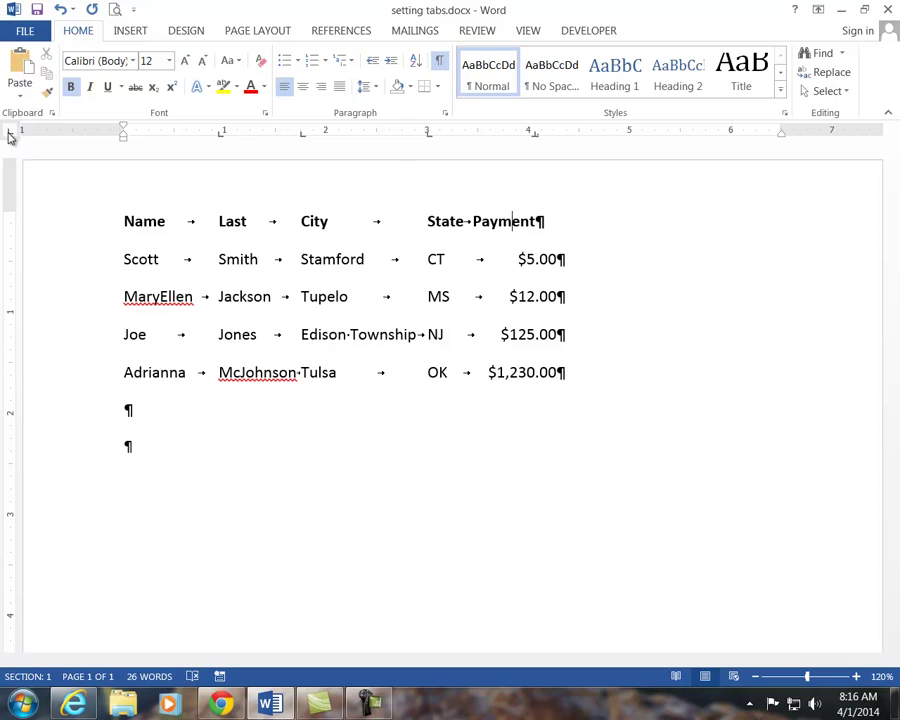
pyautogui.click(487, 138)
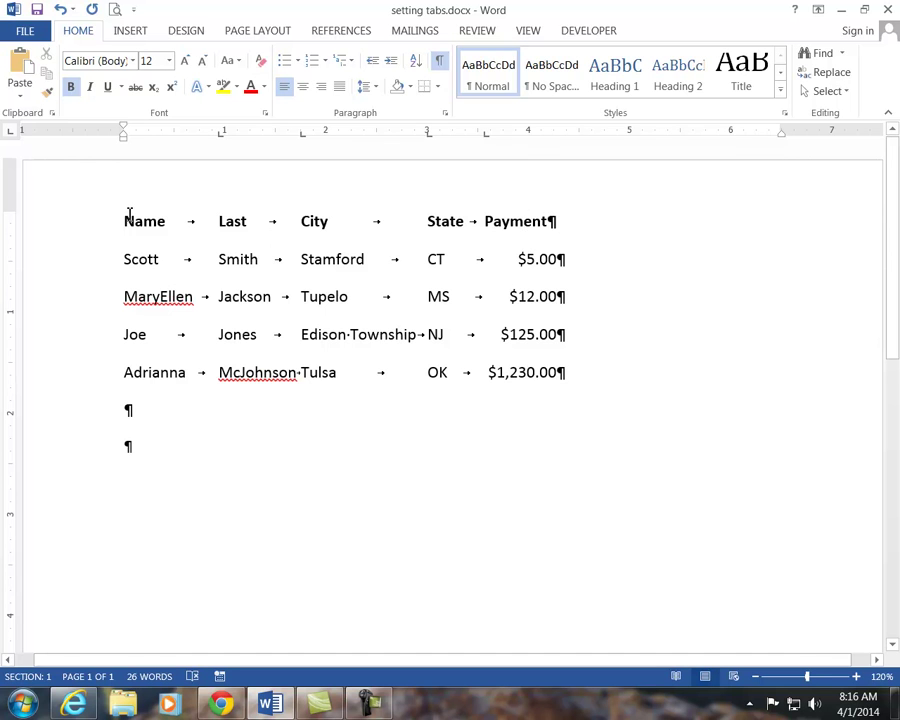
# Clear all custom tab stops from the five lines of the list.
pyautogui.moveTo(127, 213); pyautogui.dragTo(575, 402)
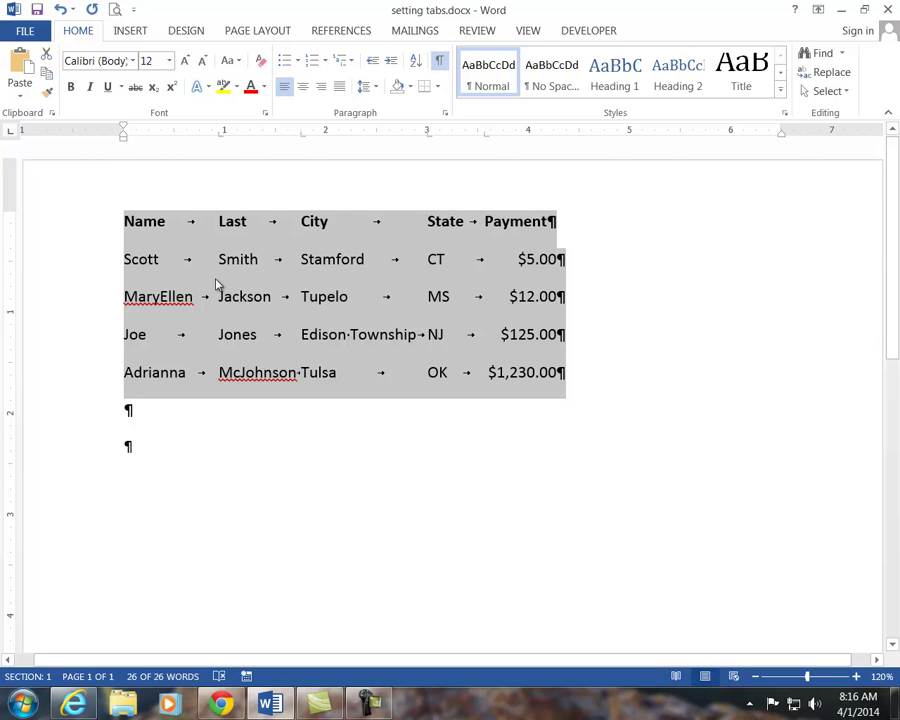
pyautogui.click(446, 116)
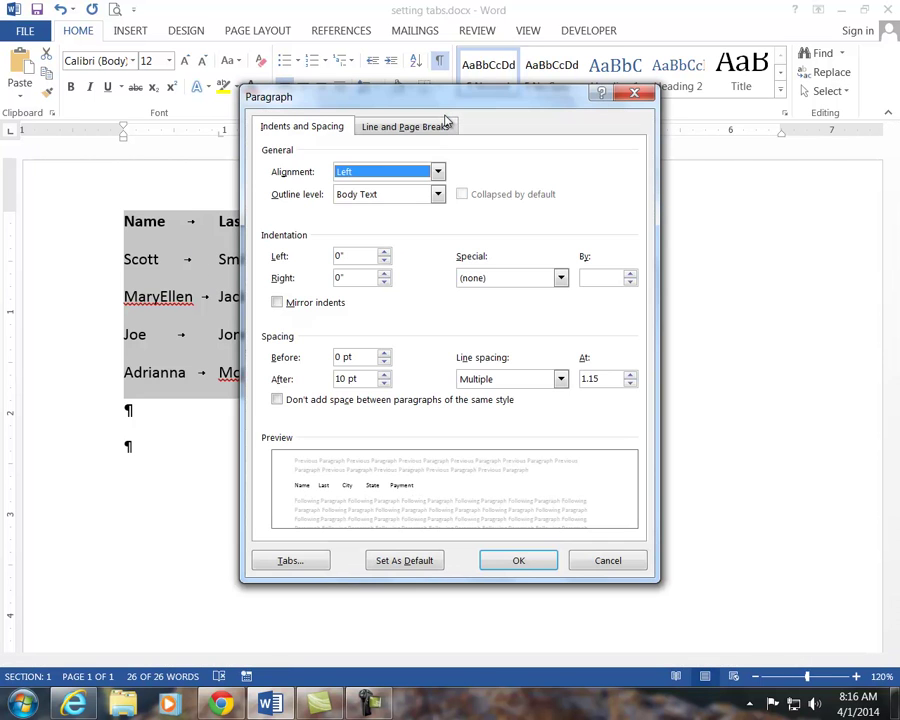
pyautogui.click(301, 560)
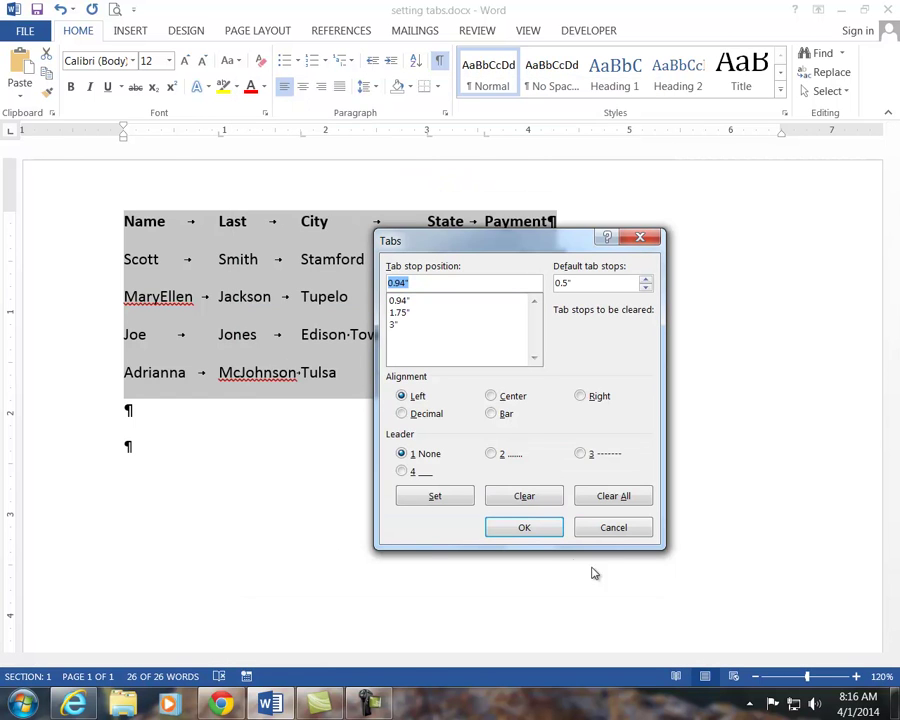
pyautogui.click(606, 506)
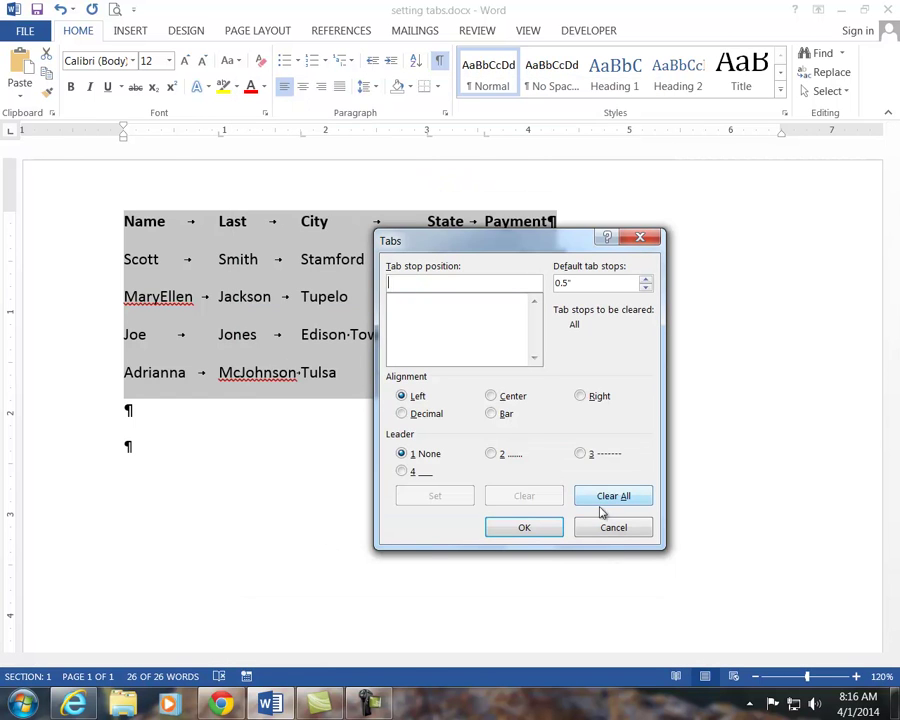
pyautogui.click(524, 530)
pyautogui.click(165, 257)
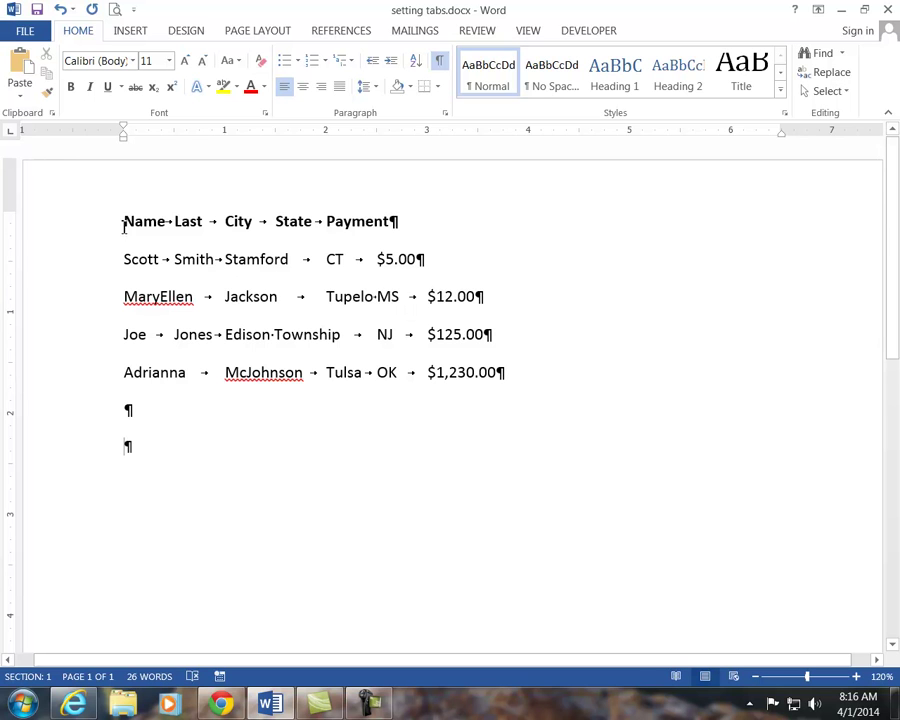
# Set left tab stops at exactly 1", 1.75", 3" and 4.25" for all five lines through the tab settings.
pyautogui.moveTo(123, 226); pyautogui.dragTo(501, 383)
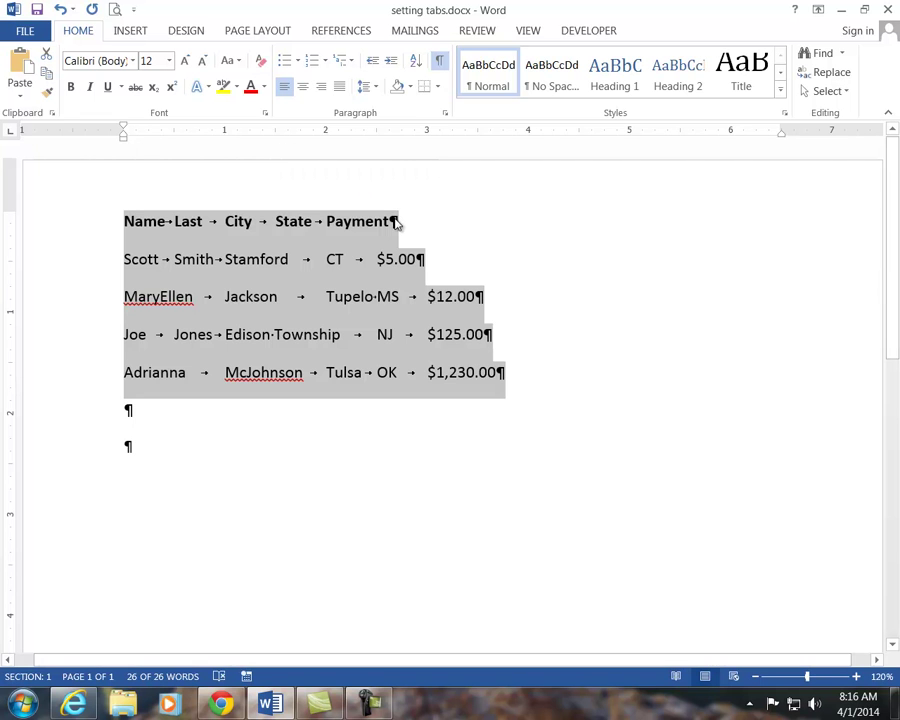
pyautogui.click(445, 113)
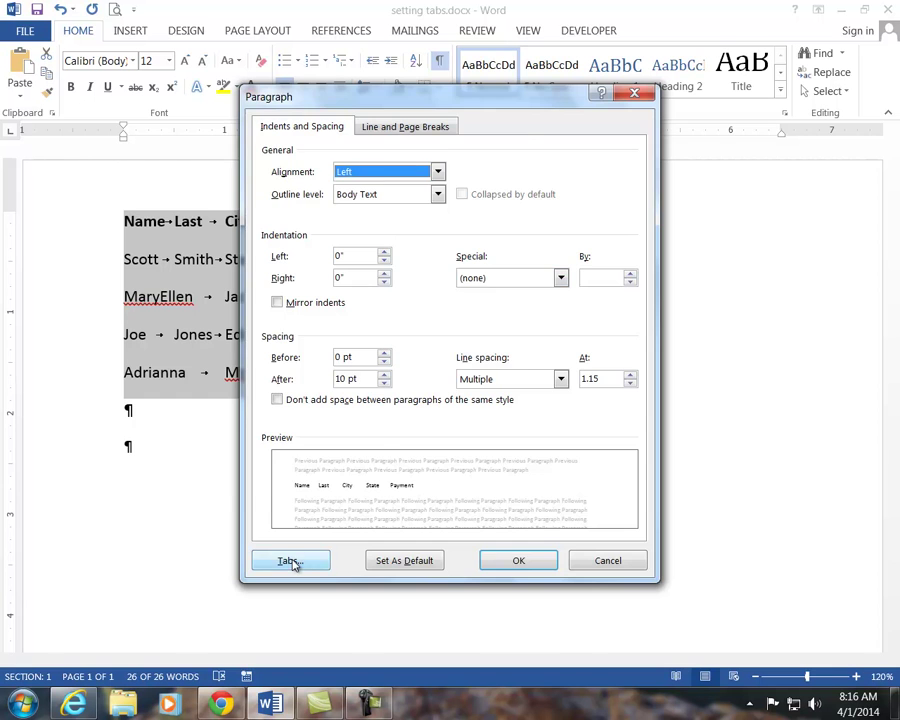
pyautogui.click(290, 561)
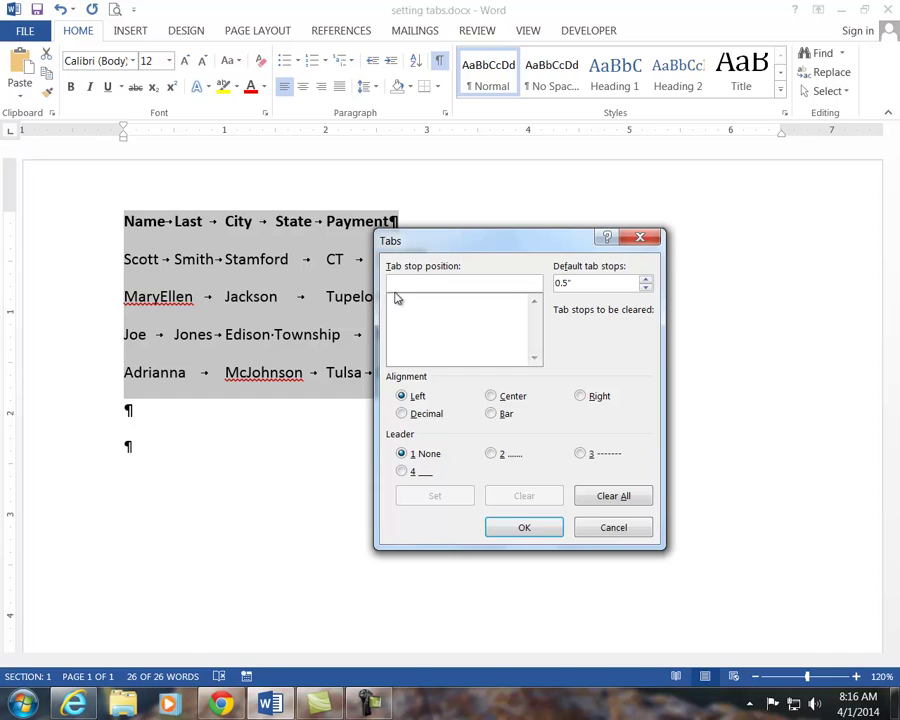
pyautogui.write('1')
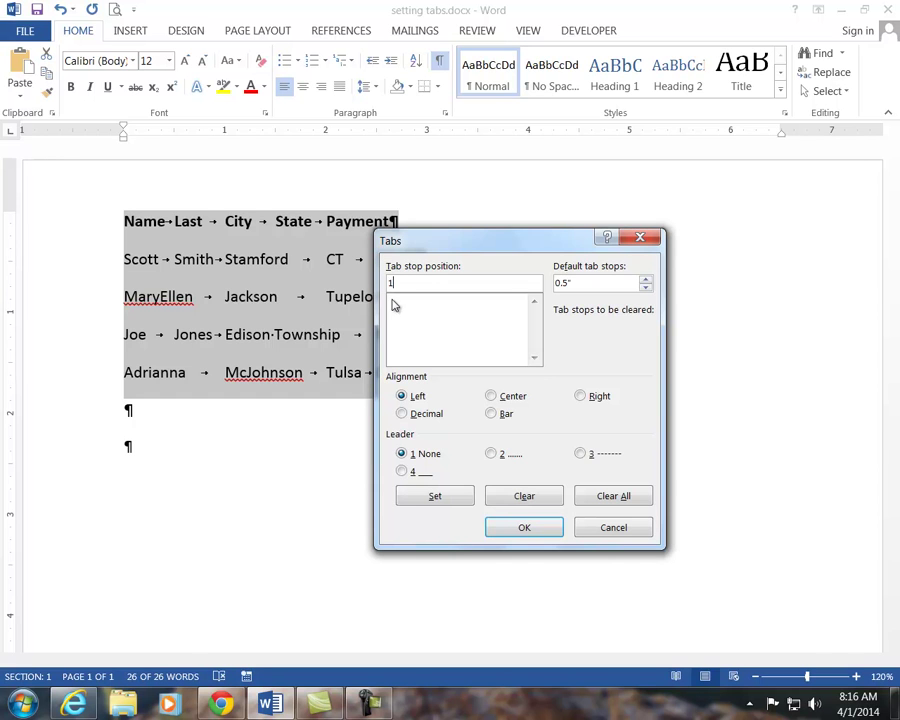
pyautogui.click(420, 498)
pyautogui.click(440, 499)
pyautogui.write('3')
pyautogui.click(437, 496)
pyautogui.moveTo(525, 244); pyautogui.dragTo(609, 273)
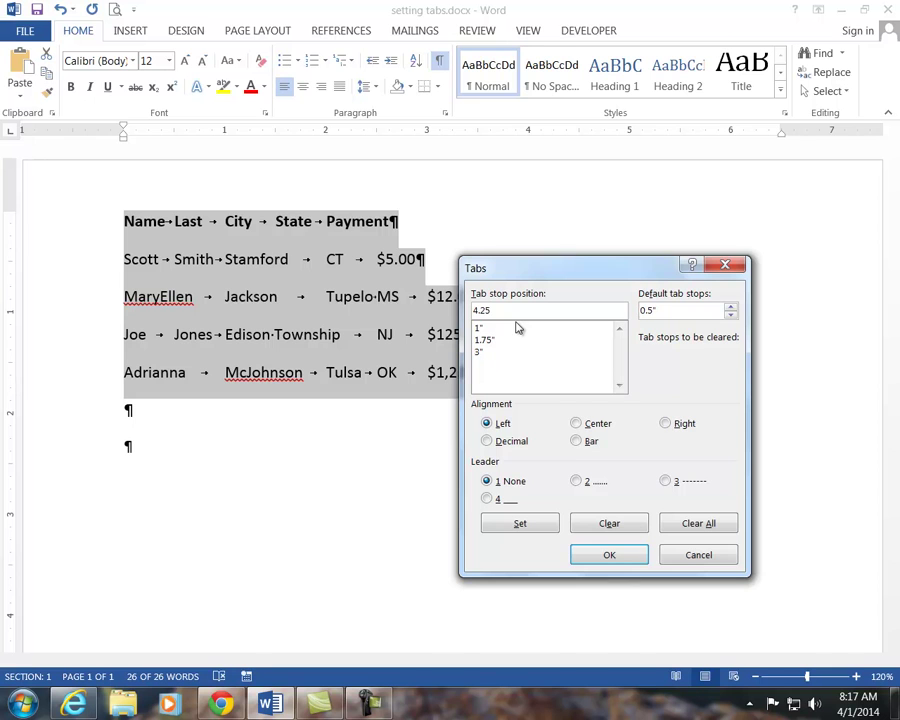
pyautogui.click(524, 535)
pyautogui.moveTo(611, 280); pyautogui.dragTo(661, 243)
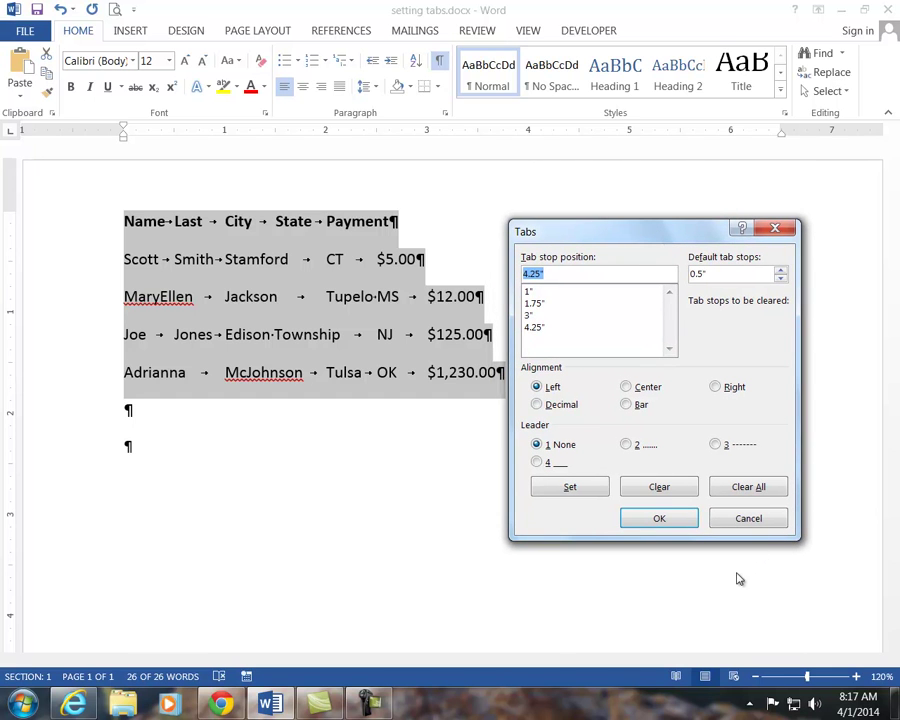
pyautogui.click(659, 519)
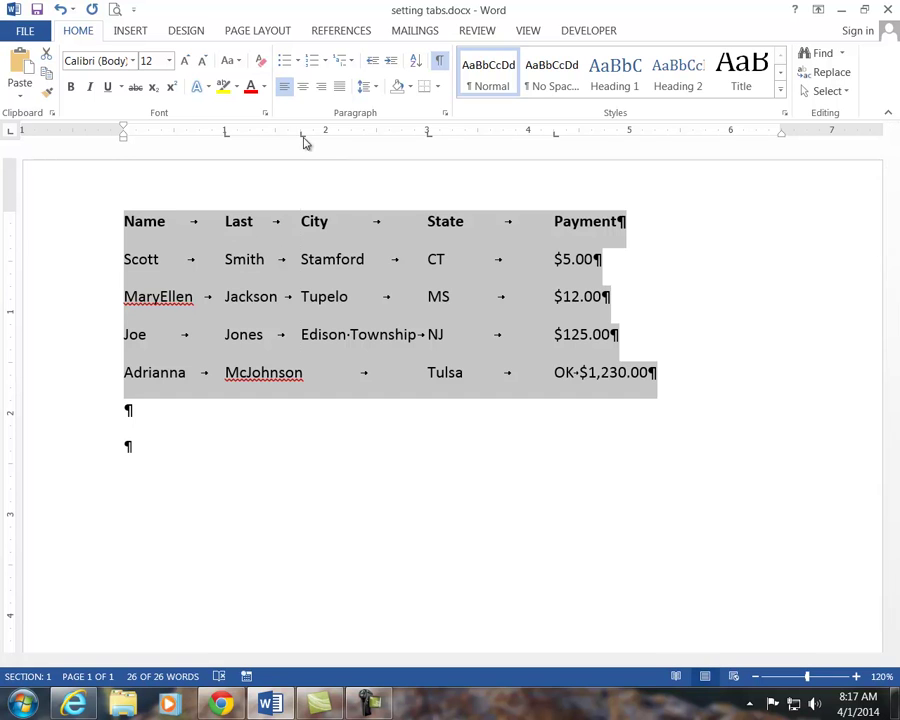
# Move the City tab stop to 2" and replace the State tab stop with a left one at about 3.31".
pyautogui.moveTo(305, 142); pyautogui.dragTo(322, 142)
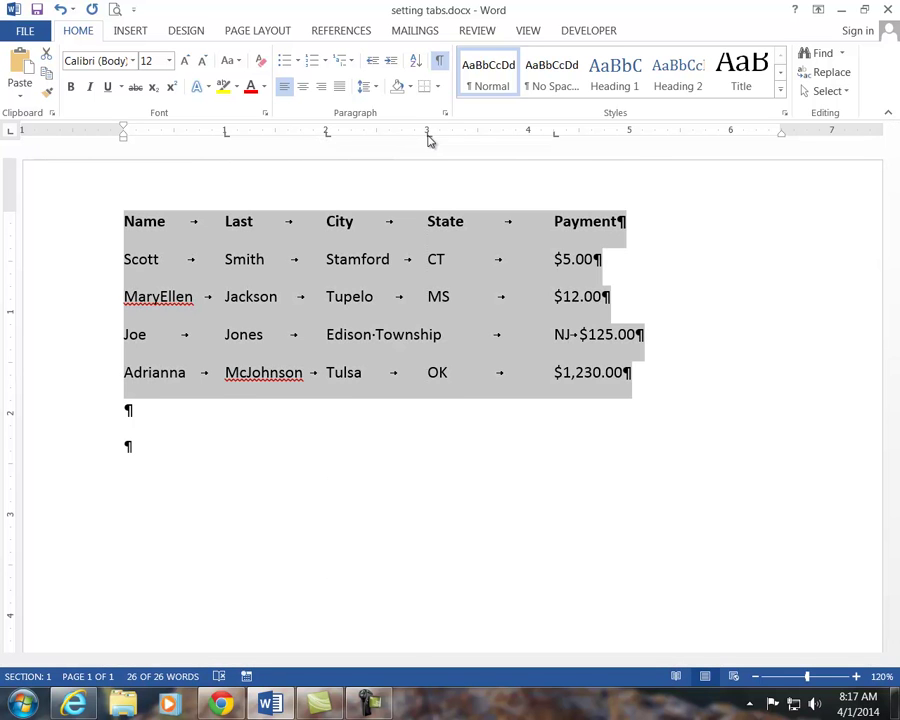
pyautogui.moveTo(428, 140); pyautogui.dragTo(452, 199)
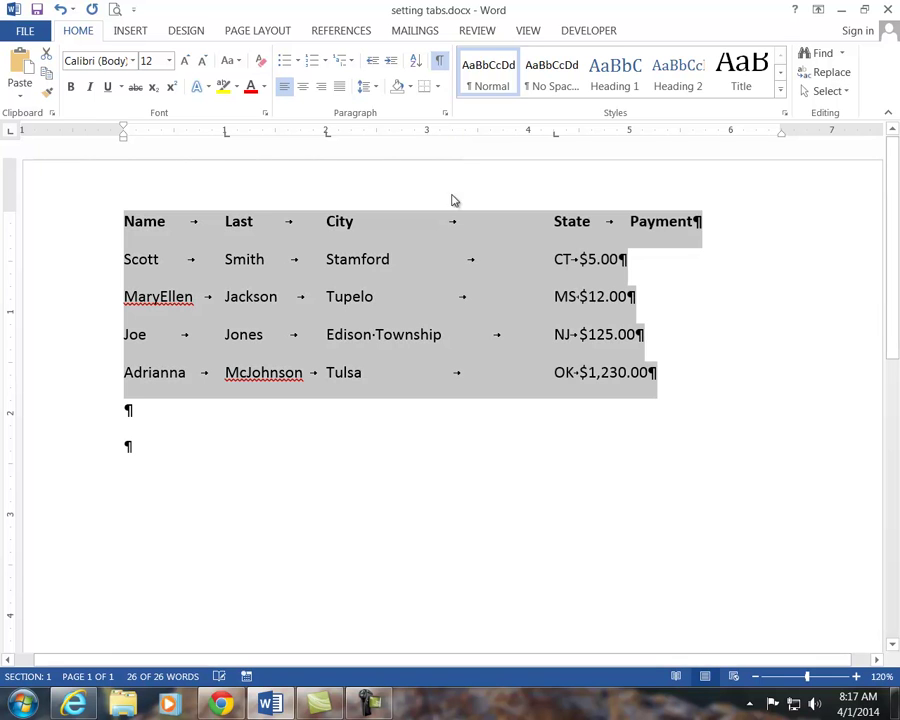
pyautogui.click(459, 135)
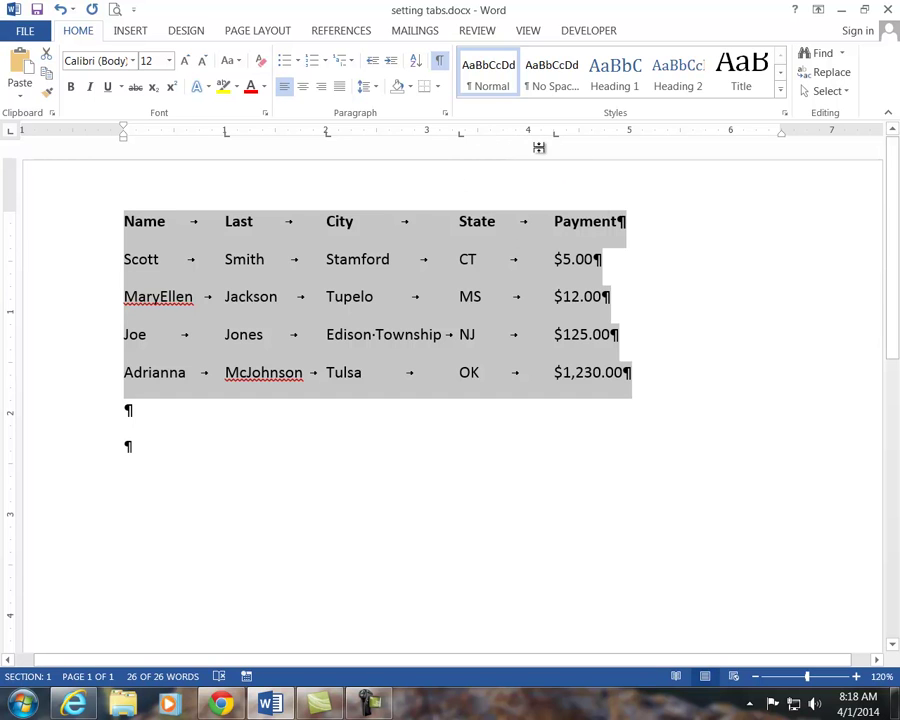
pyautogui.click(700, 355)
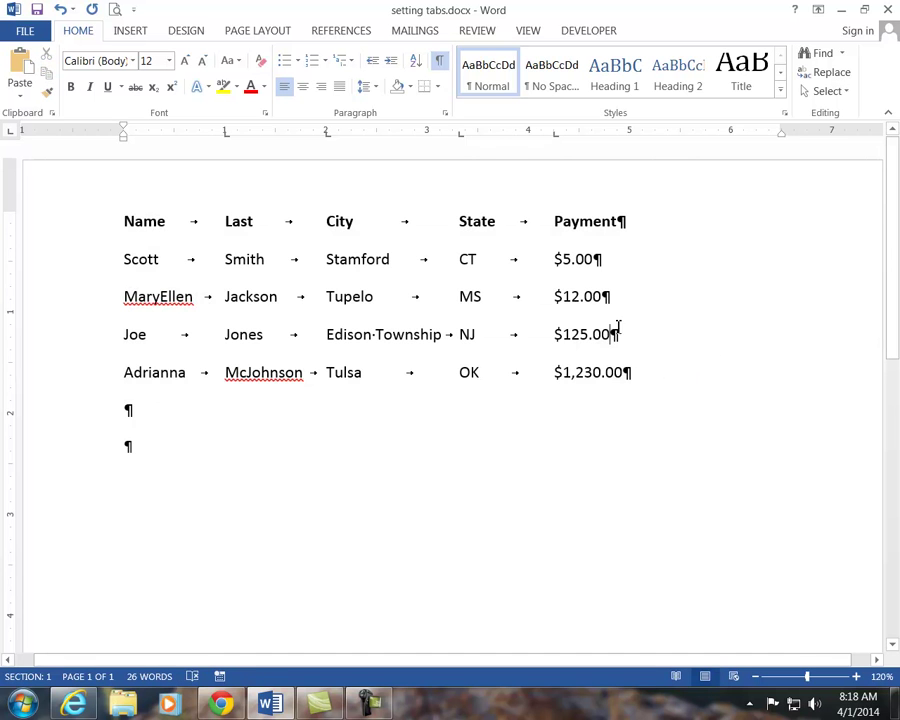
# Replace the 4.25" tab stop of the four data lines below the heading with a decimal tab stop at 4.8".
pyautogui.moveTo(121, 258); pyautogui.dragTo(633, 372)
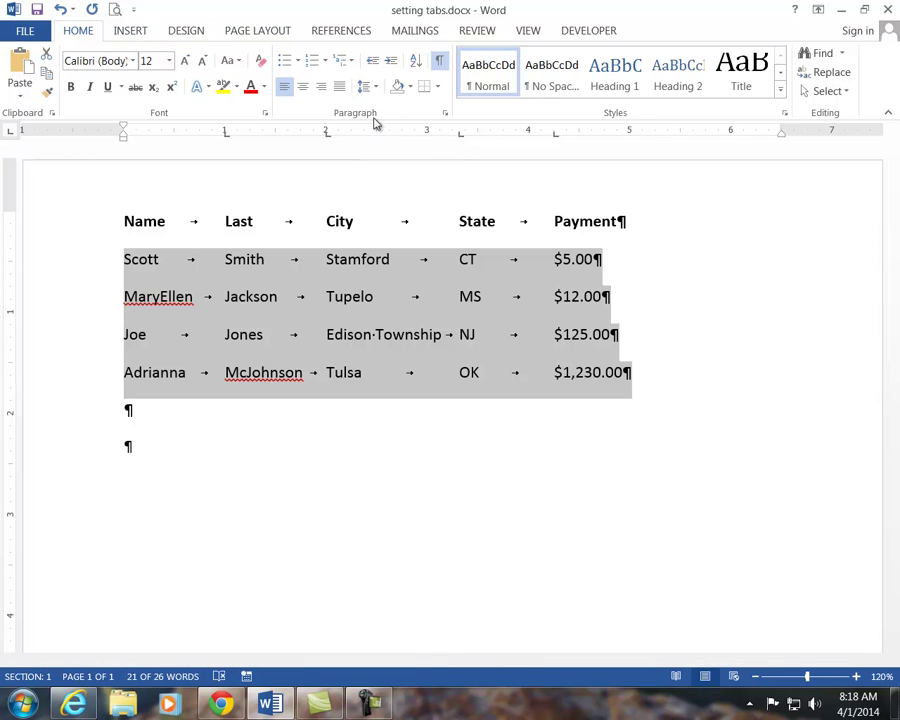
pyautogui.click(265, 113)
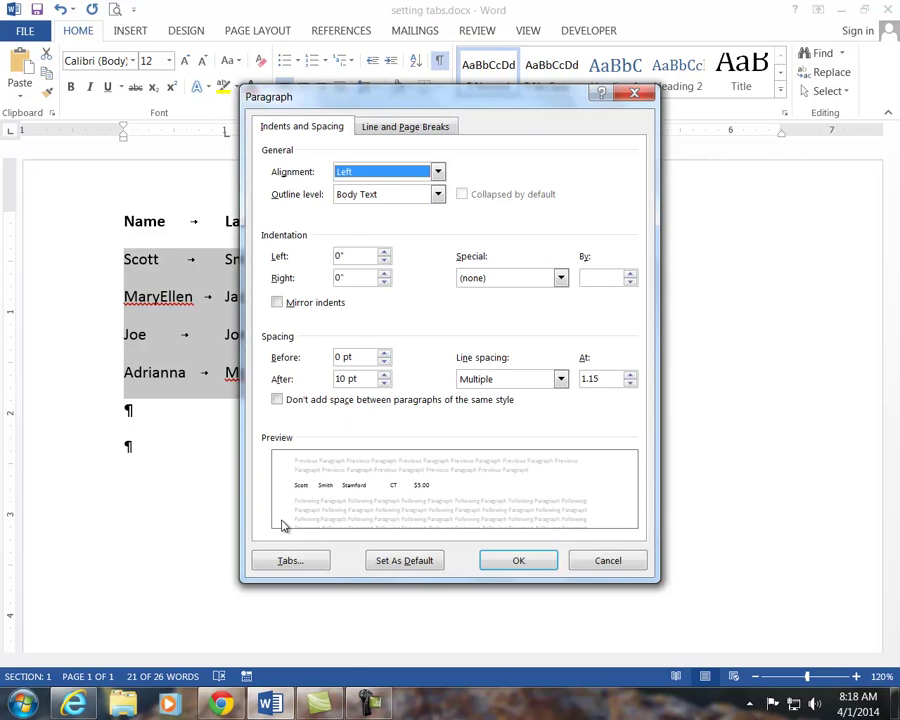
pyautogui.click(294, 560)
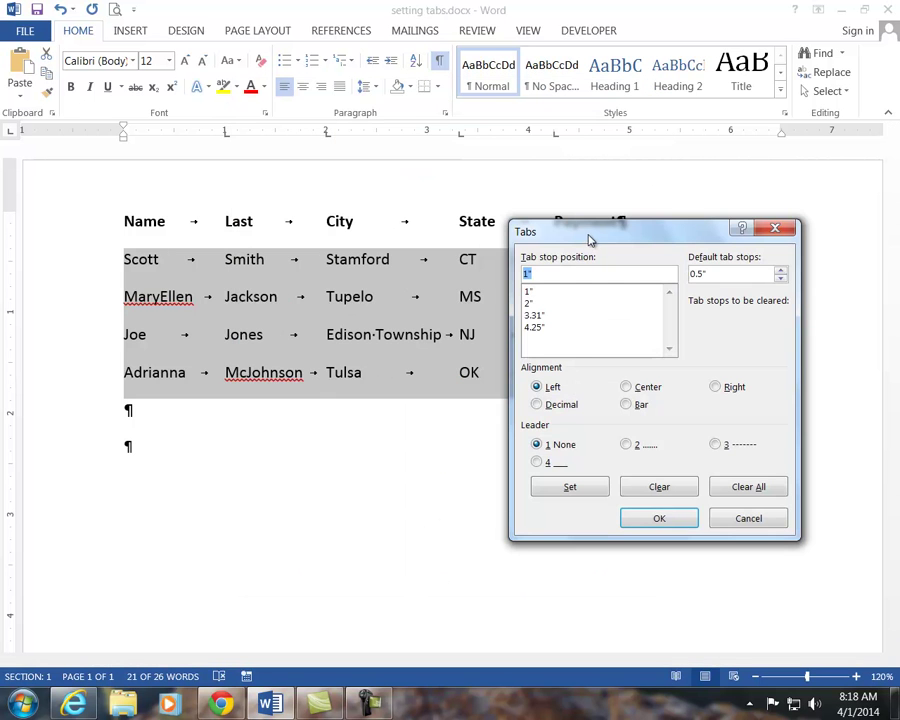
pyautogui.moveTo(584, 237); pyautogui.dragTo(121, 190)
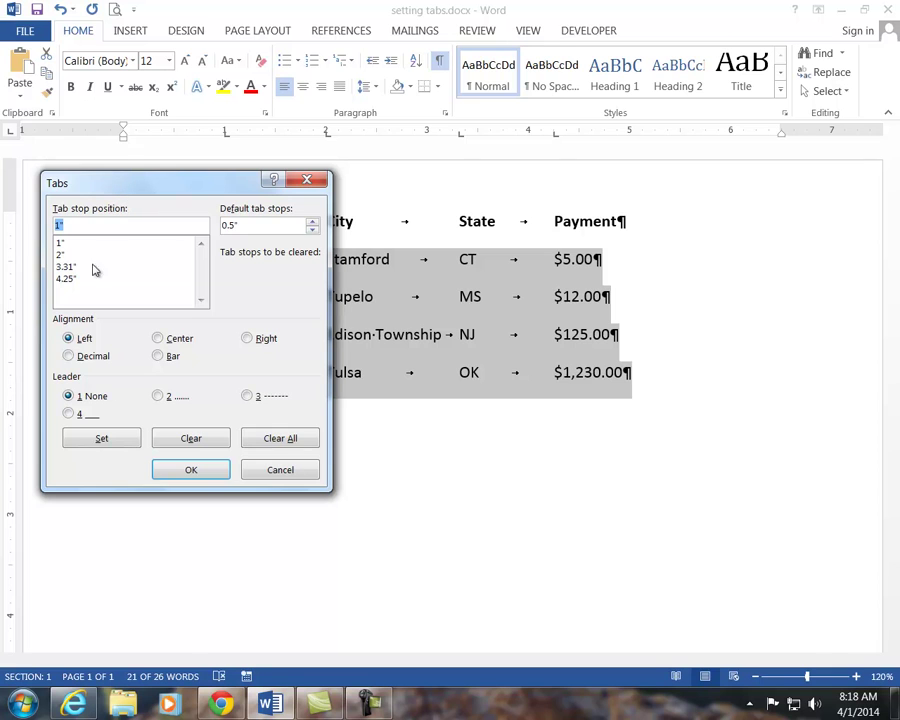
pyautogui.click(64, 281)
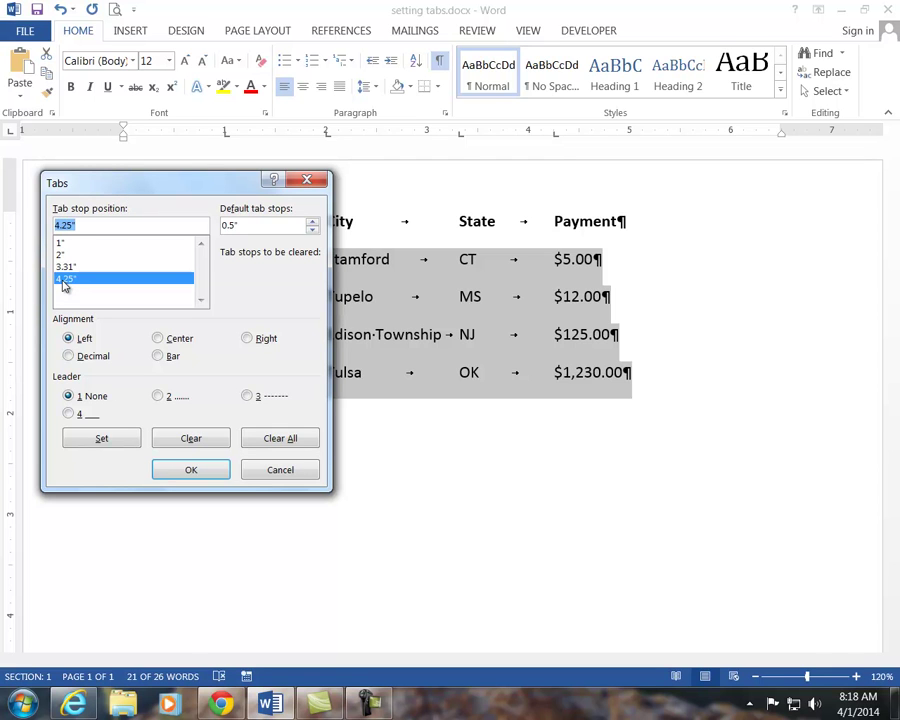
pyautogui.click(191, 437)
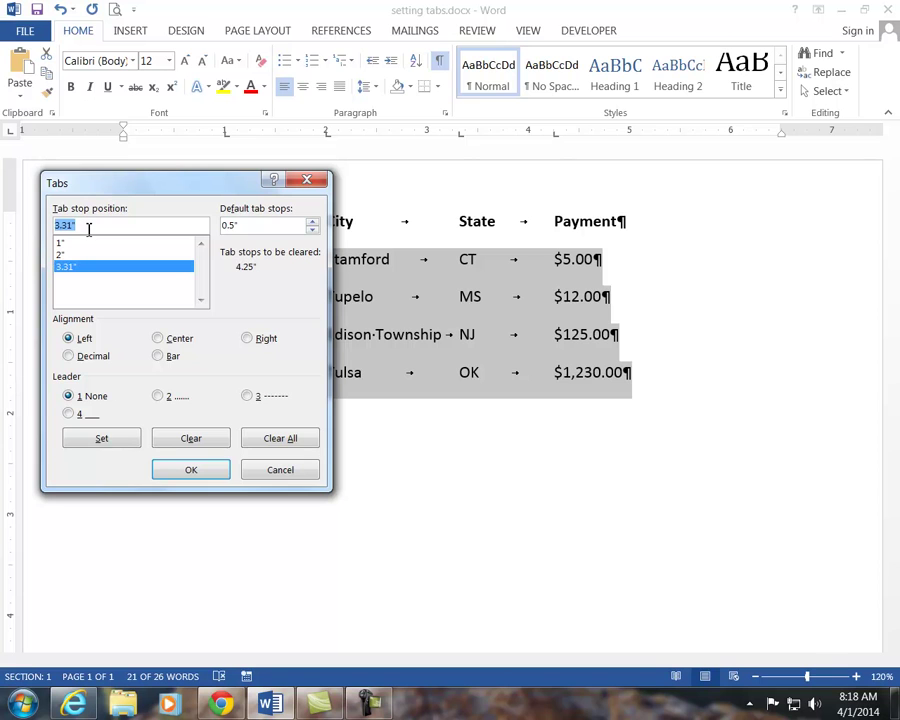
pyautogui.write('4.8')
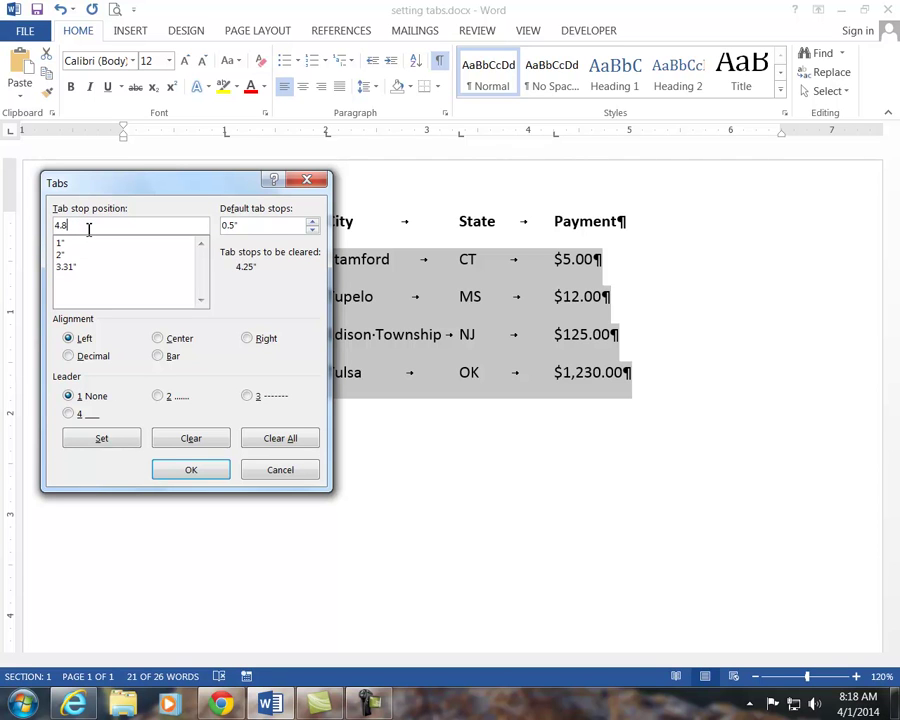
pyautogui.click(68, 358)
pyautogui.click(191, 471)
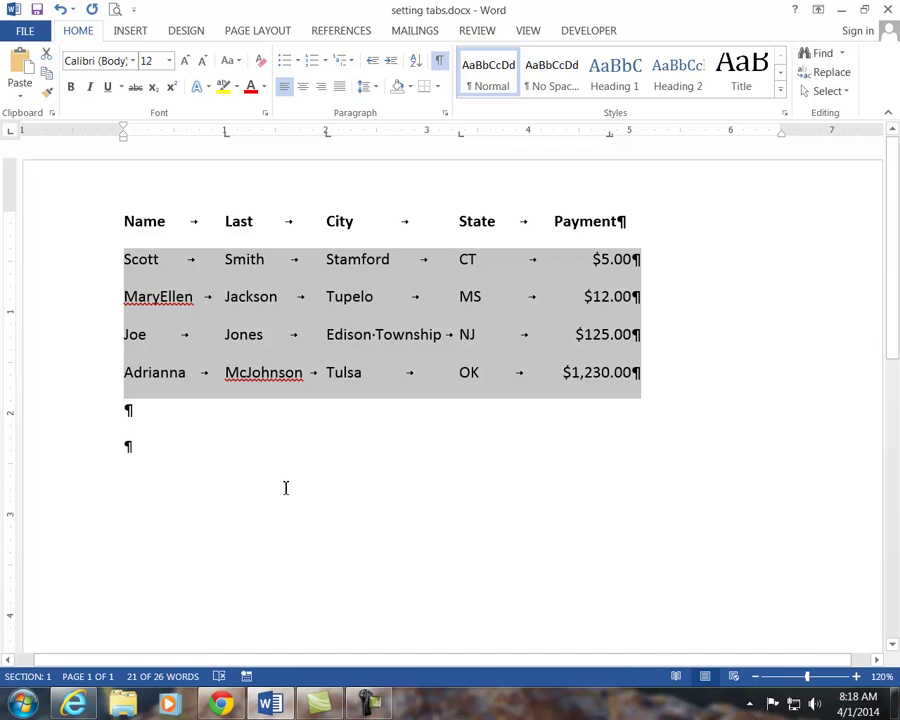
pyautogui.click(445, 113)
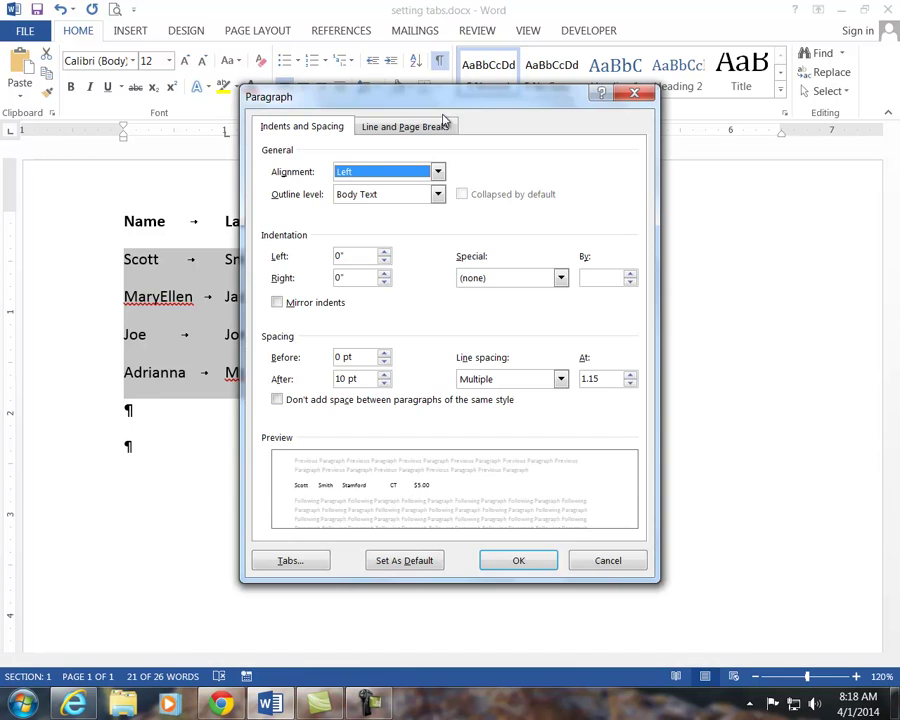
pyautogui.click(290, 560)
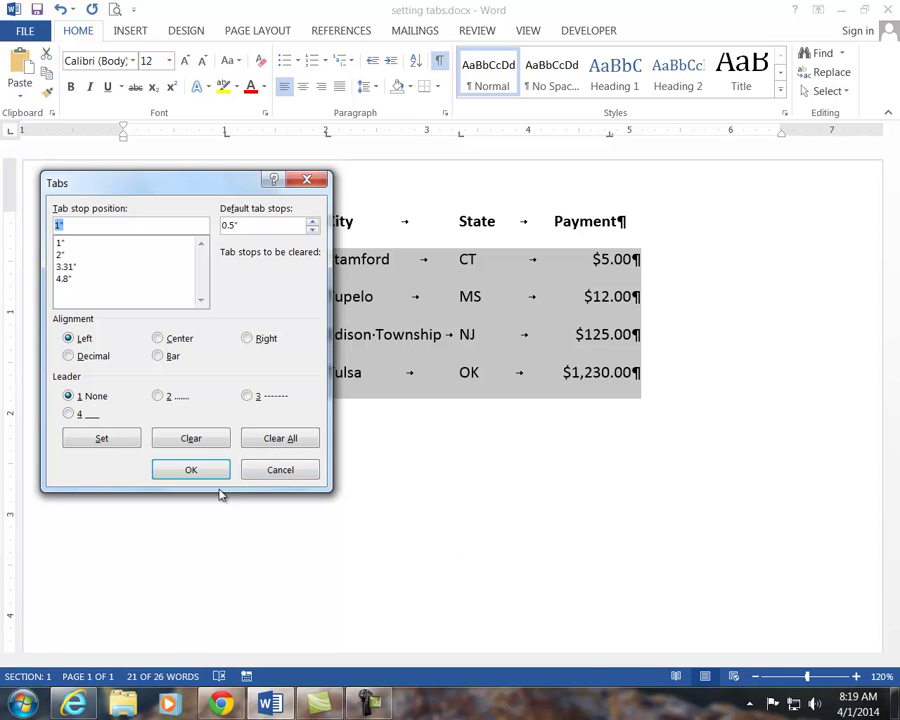
pyautogui.click(288, 480)
# Add a new line reading "Chapter 1" below the empty paragraphs under the list.
pyautogui.click(146, 474)
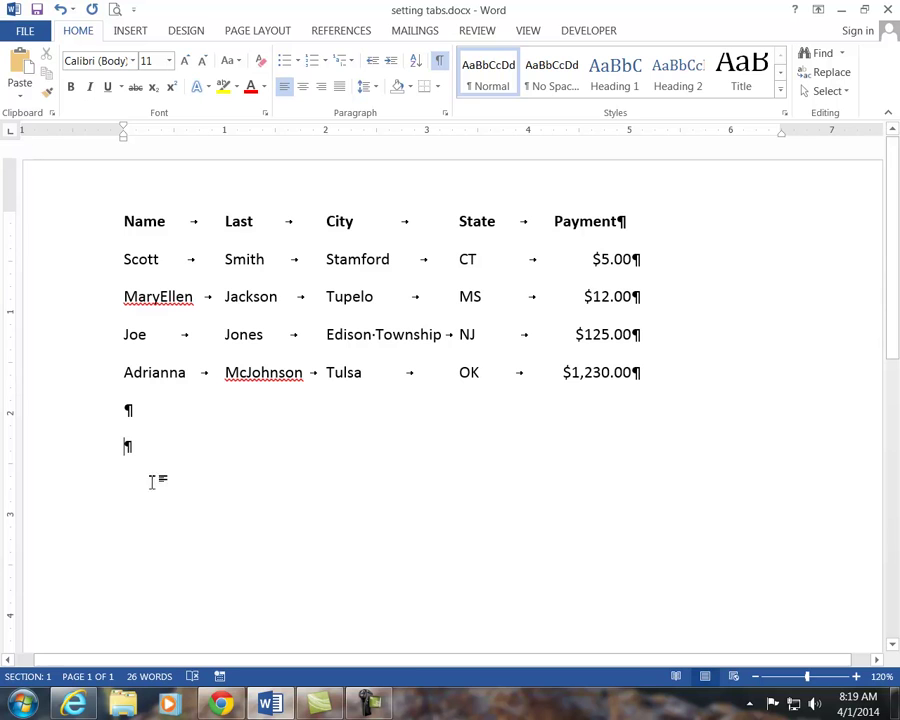
pyautogui.press('Return')
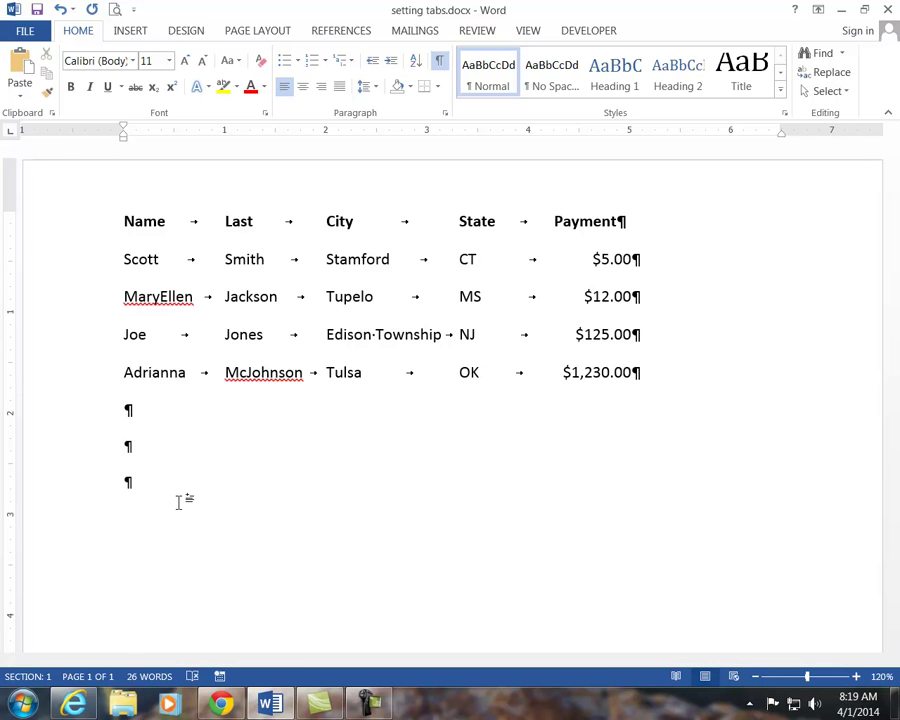
pyautogui.write('Chapter 1')
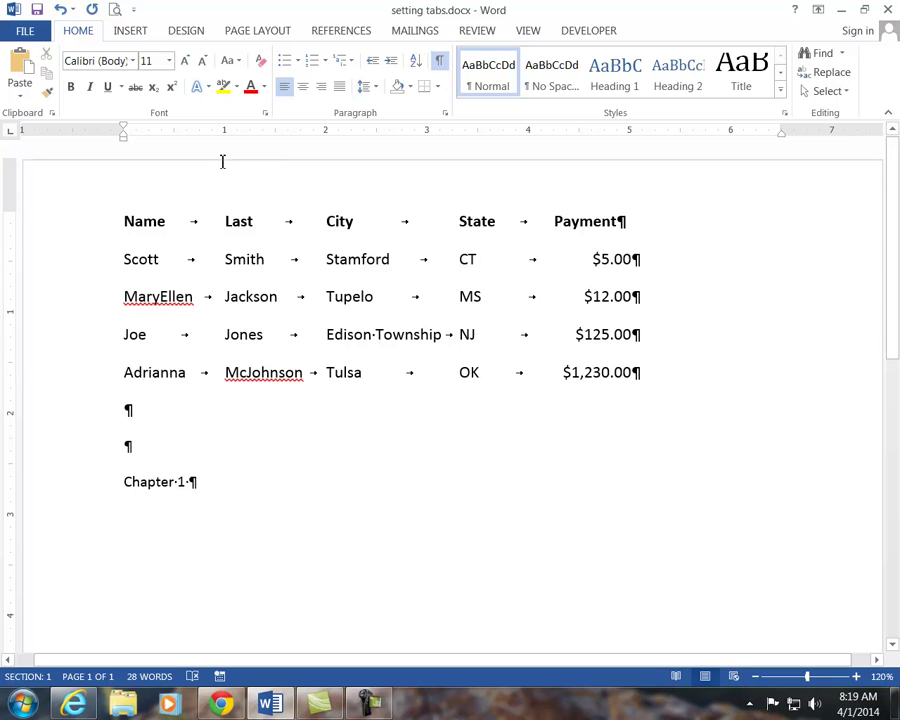
# Set a right-aligned tab stop at 6" with dotted leader 2 for the Chapter 1 line.
pyautogui.click(445, 112)
pyautogui.click(286, 565)
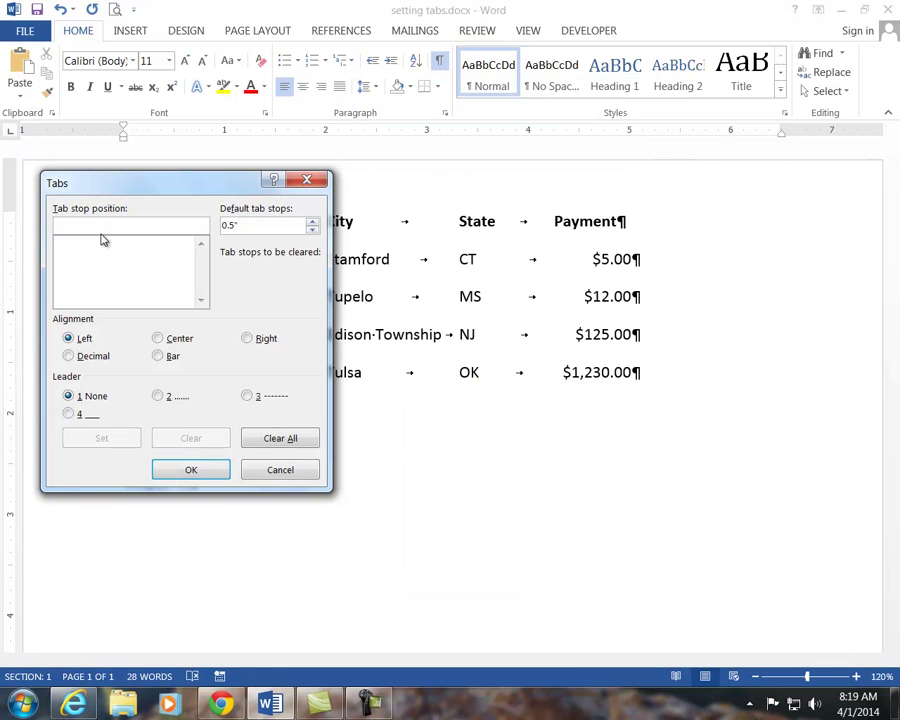
pyautogui.write('6')
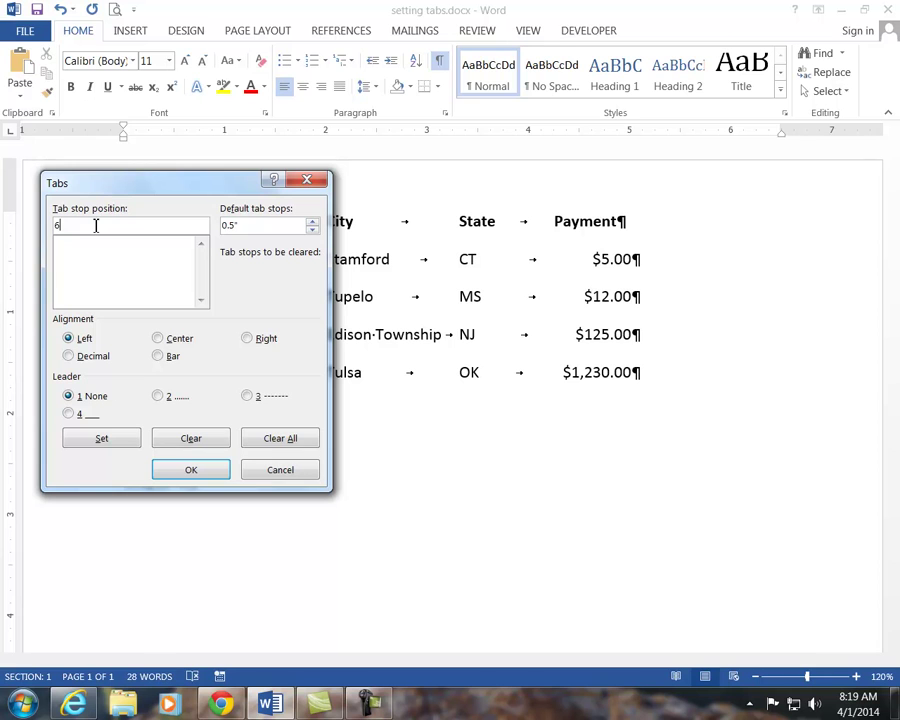
pyautogui.click(245, 340)
pyautogui.click(157, 396)
pyautogui.click(121, 437)
pyautogui.click(191, 477)
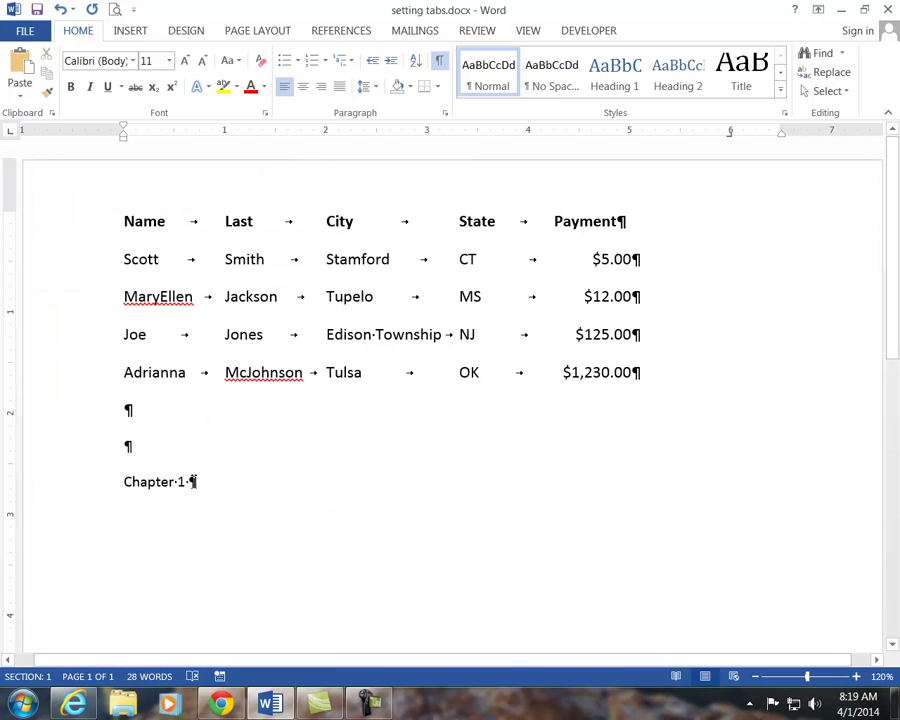
# Complete the Chapter 1 line with a tabbed "Page 2", and add tabbed lines for Chapter 2, "Page 13", and Chapter 3, "Page 100".
pyautogui.press('Tab')
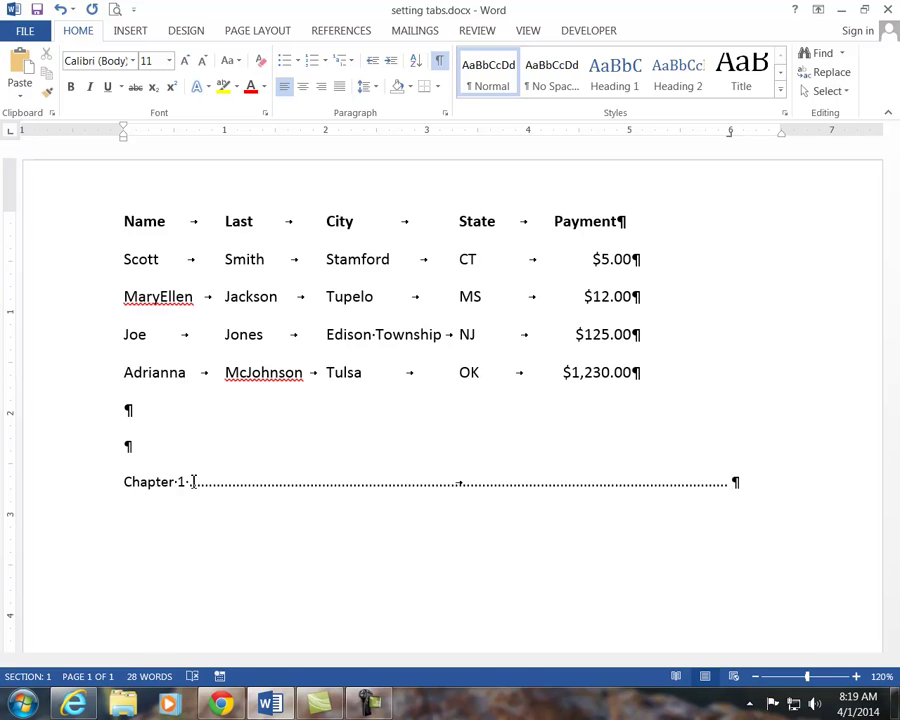
pyautogui.write('Page 2')
pyautogui.write('Chapter')
pyautogui.write(' 2')
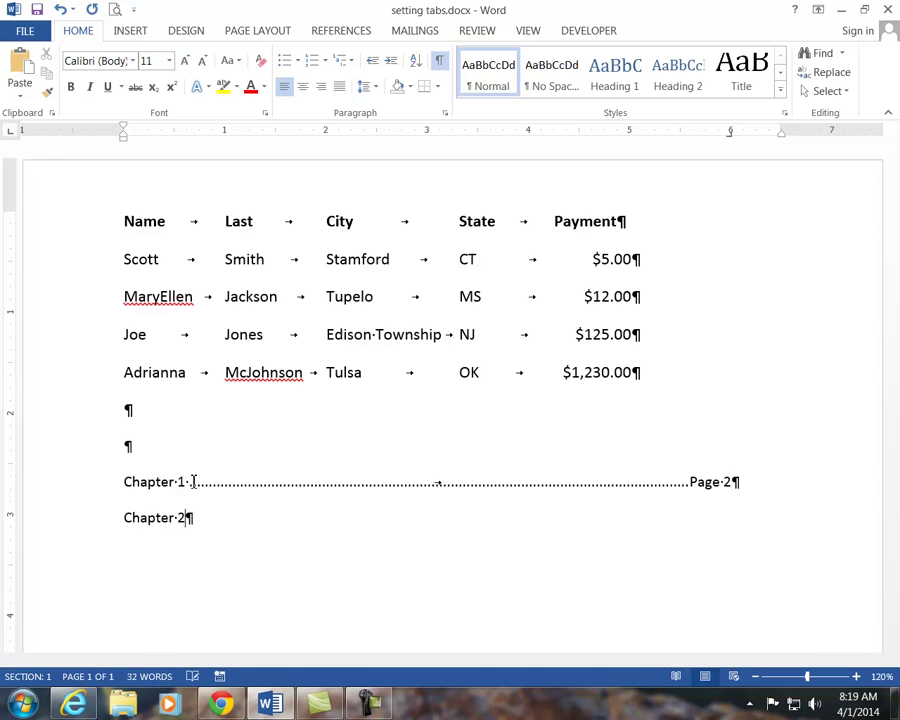
pyautogui.press('Tab')
pyautogui.write('Page 13')
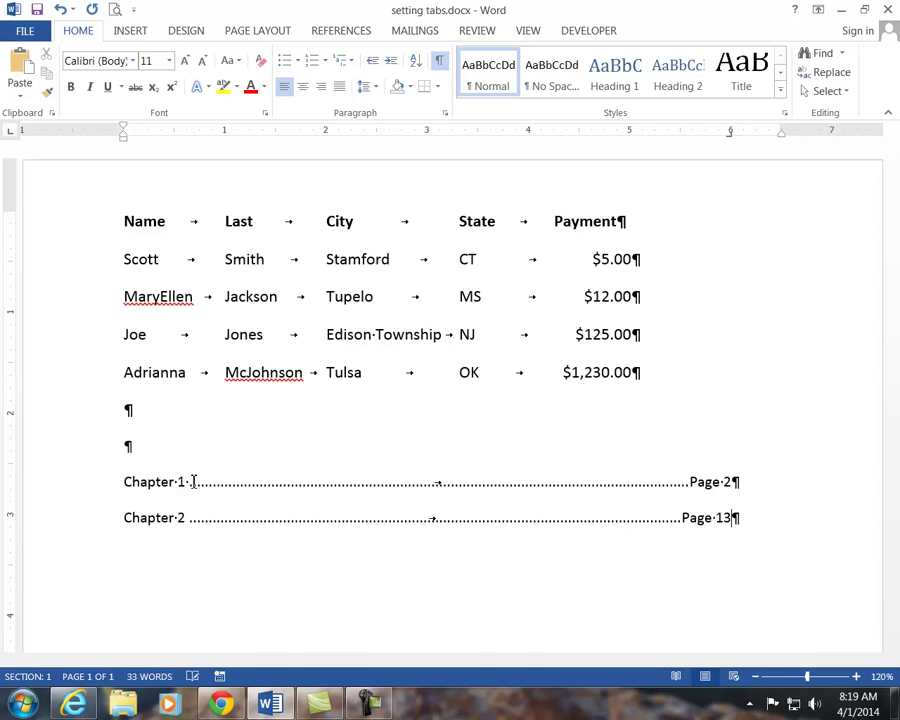
pyautogui.press('Return')
pyautogui.write('Chapter 3')
pyautogui.press('Tab')
pyautogui.write('Page 100')
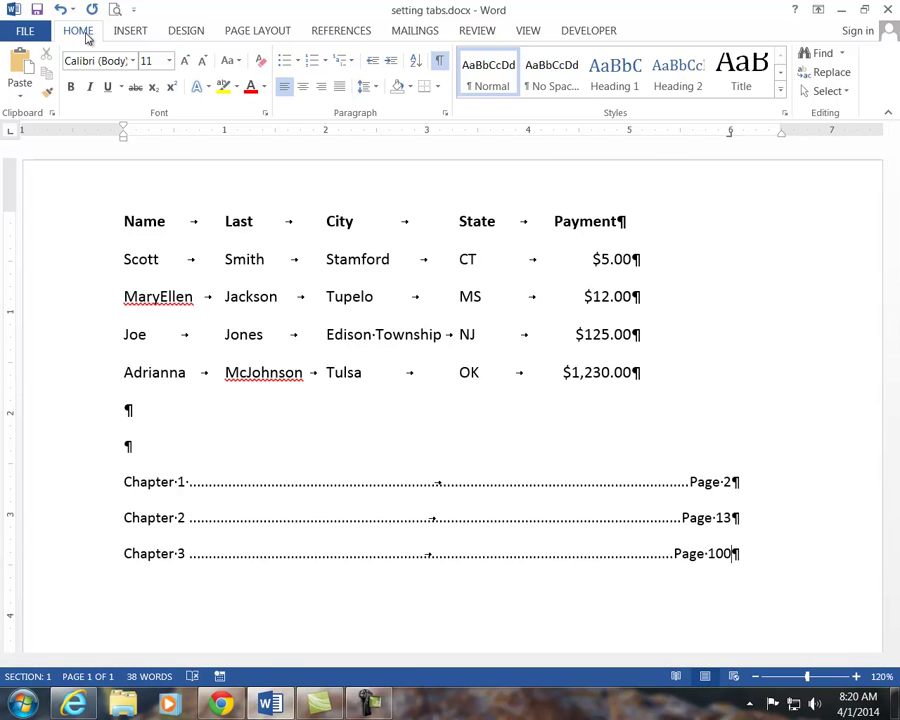
# View the page without formatting marks, show them again, and check the ruler tab stops of the Stamford and Chapter 1 lines.
pyautogui.click(439, 61)
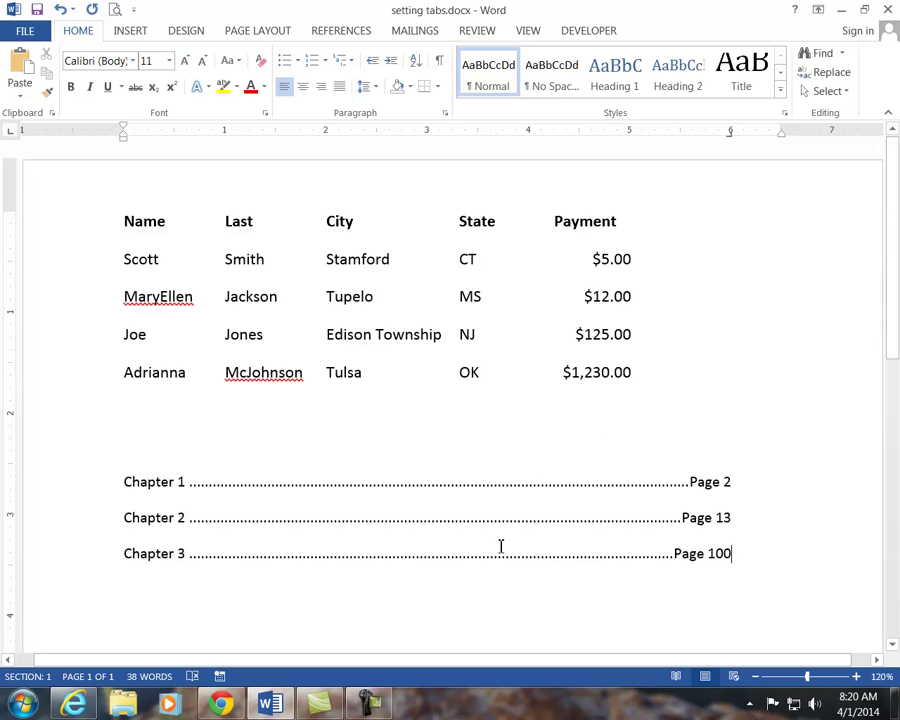
pyautogui.click(439, 61)
pyautogui.click(349, 257)
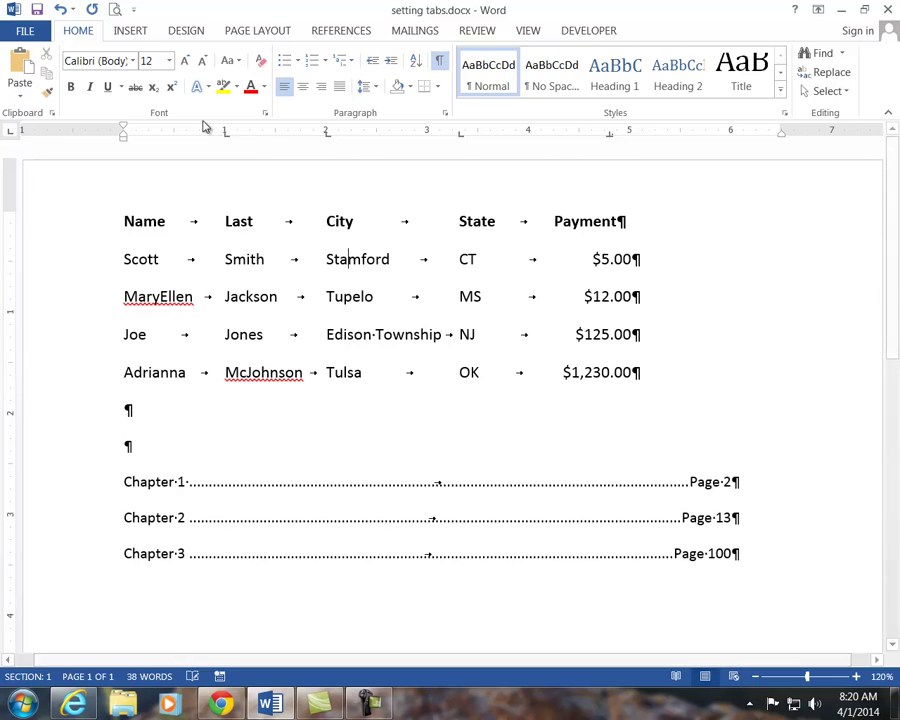
pyautogui.click(516, 481)
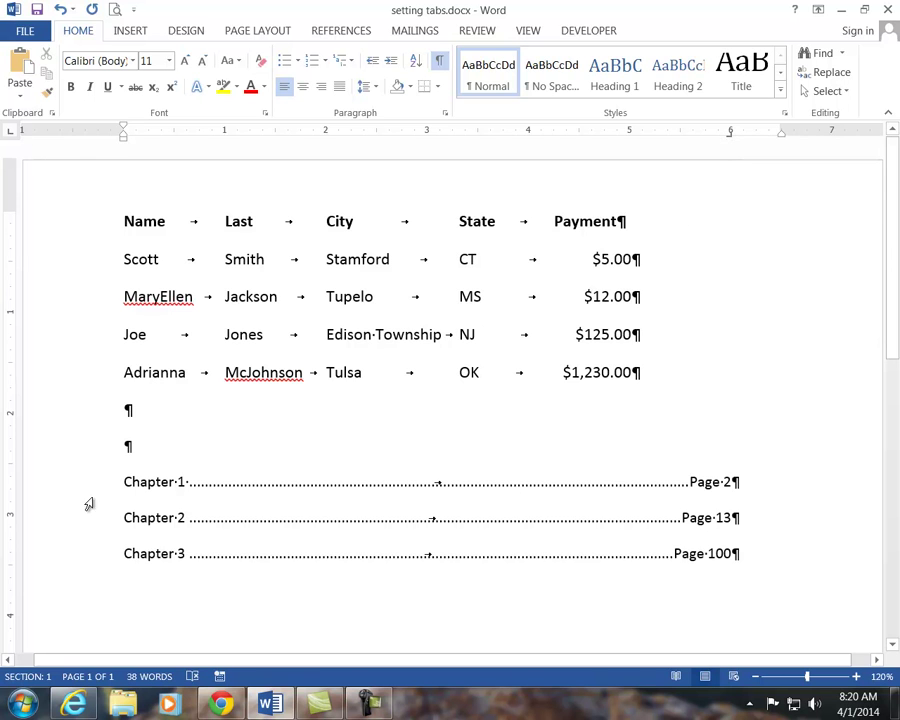
# Add an empty line below Chapter 3 and cycle the ruler's tab selector through First Line Indent and Hanging Indent back to the left tab.
pyautogui.click(782, 563)
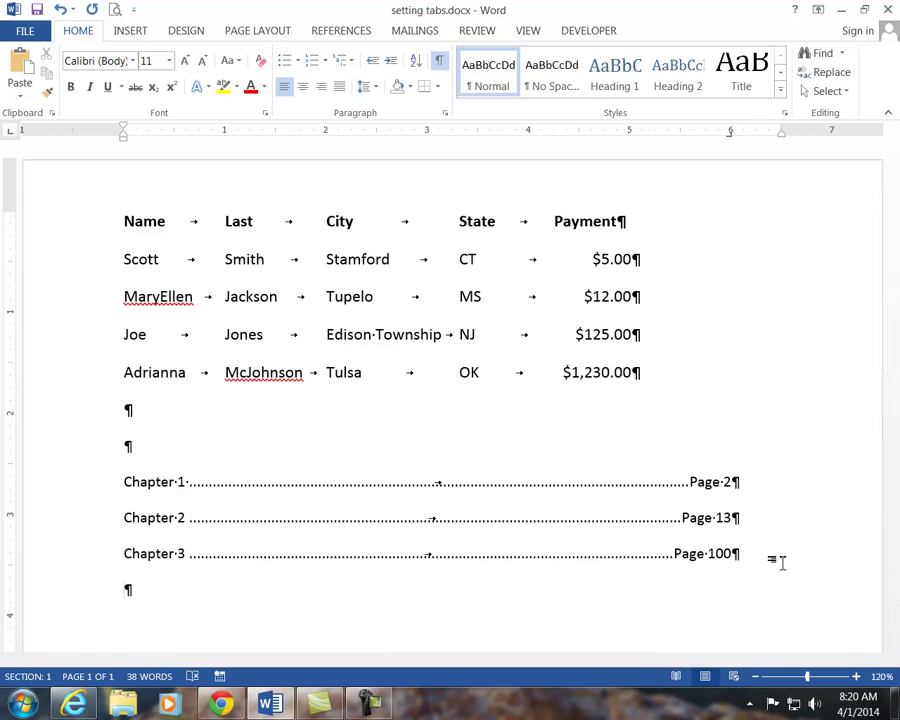
pyautogui.click(10, 132)
pyautogui.click(9, 136)
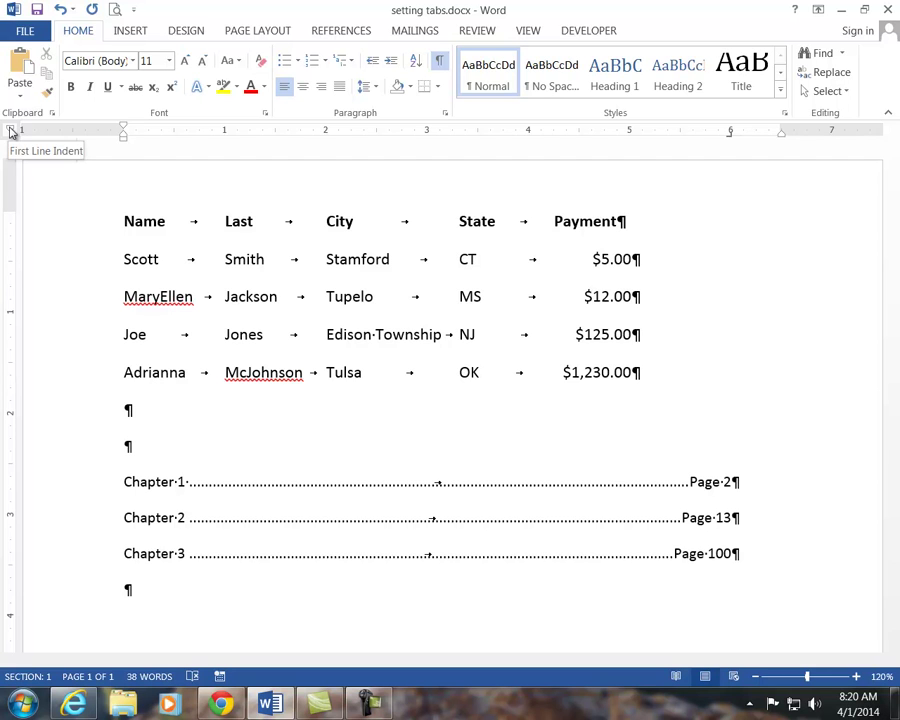
pyautogui.click(12, 132)
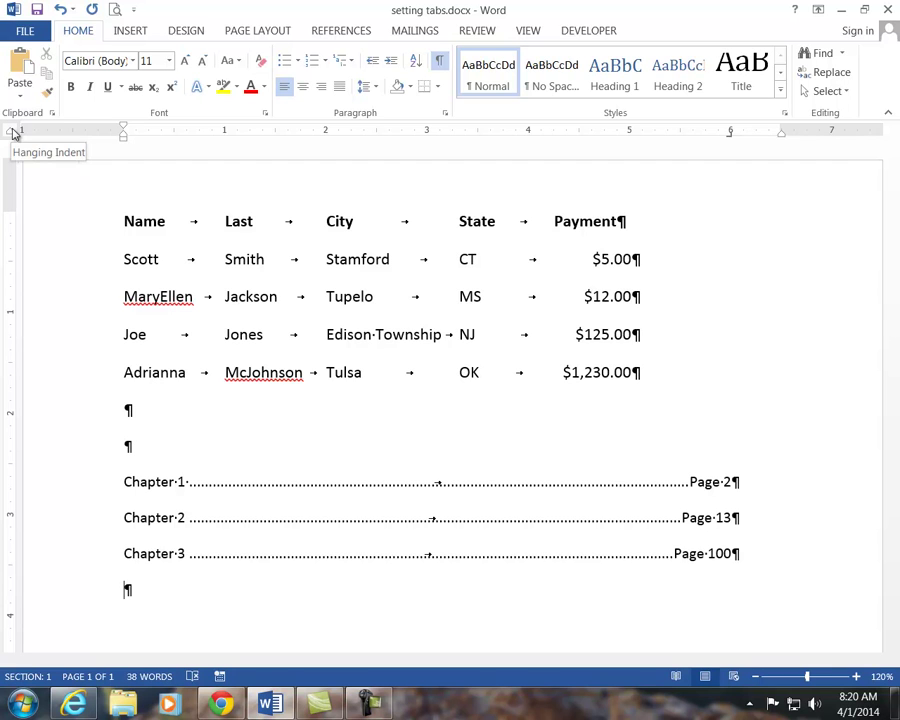
pyautogui.click(12, 132)
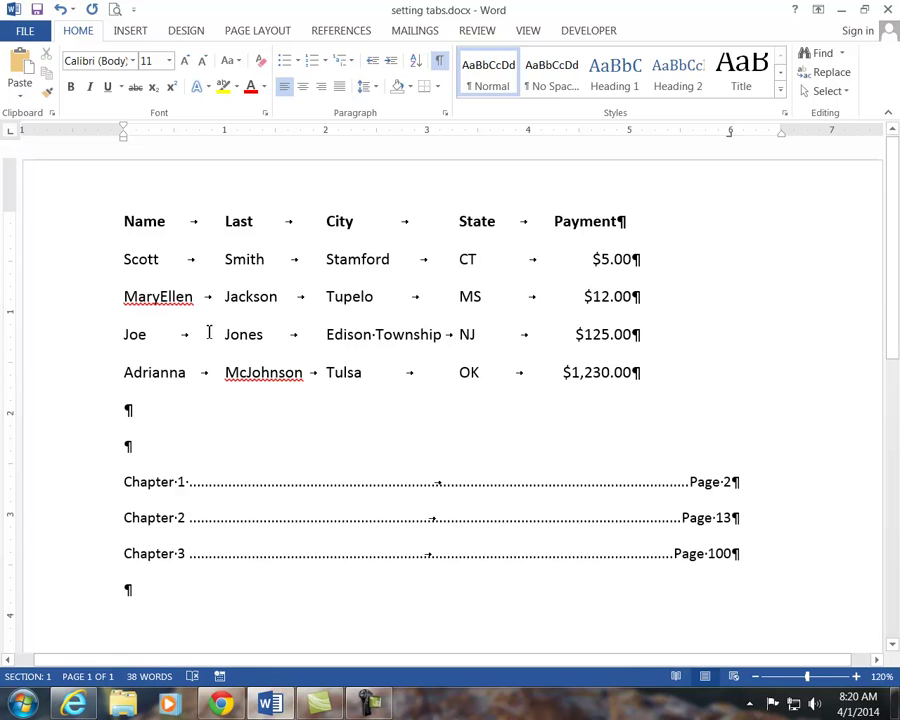